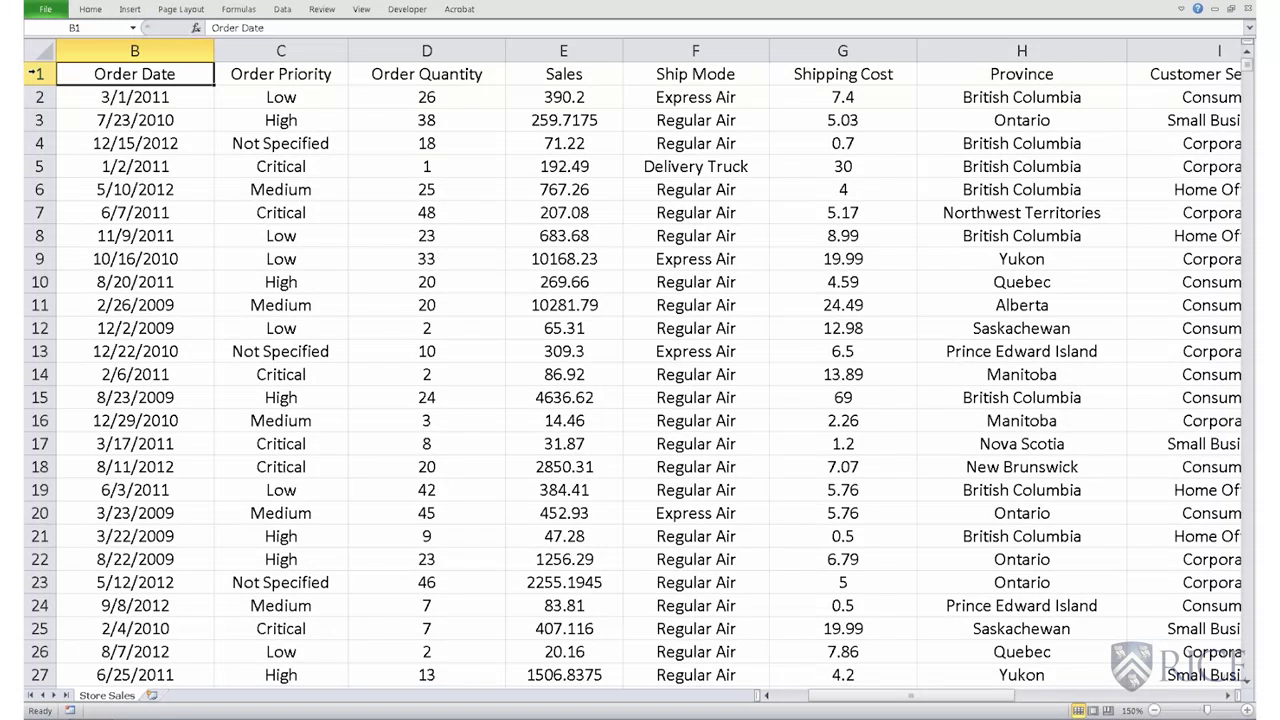
# Freeze the Store Sales header row with Freeze Top Row, scroll to verify, and return to A1.
pyautogui.click(37, 73)
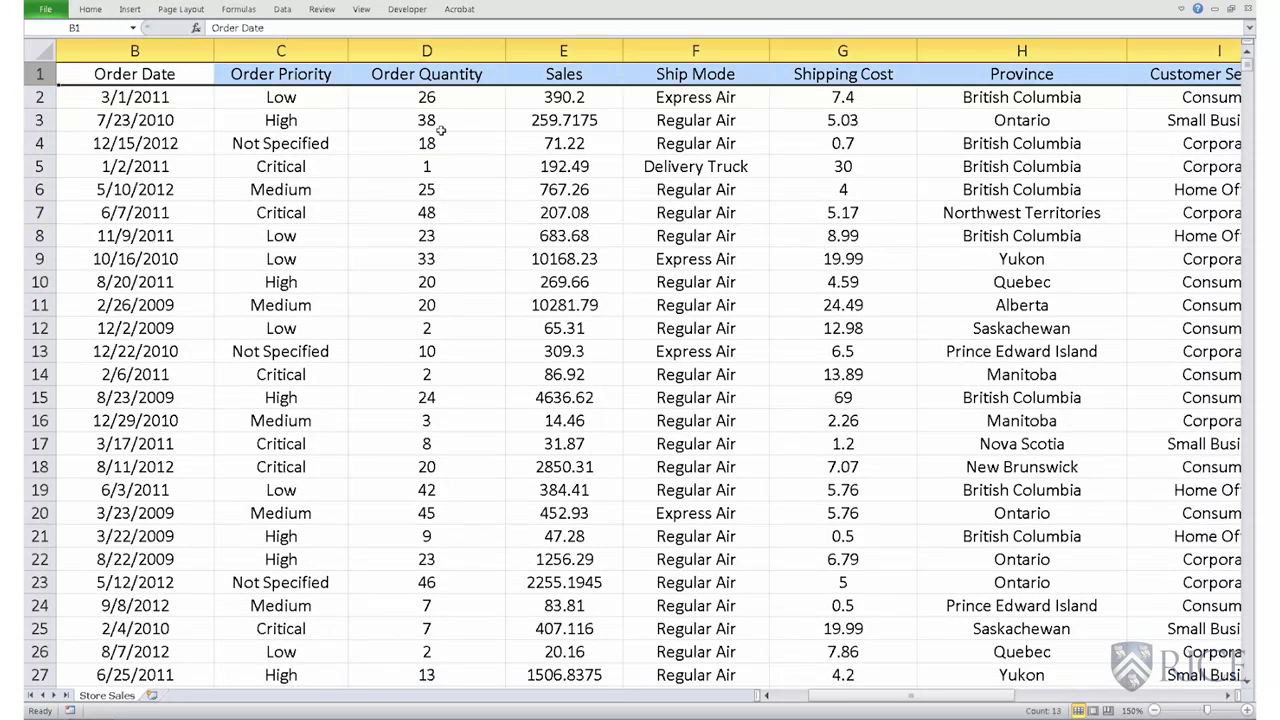
pyautogui.click(360, 11)
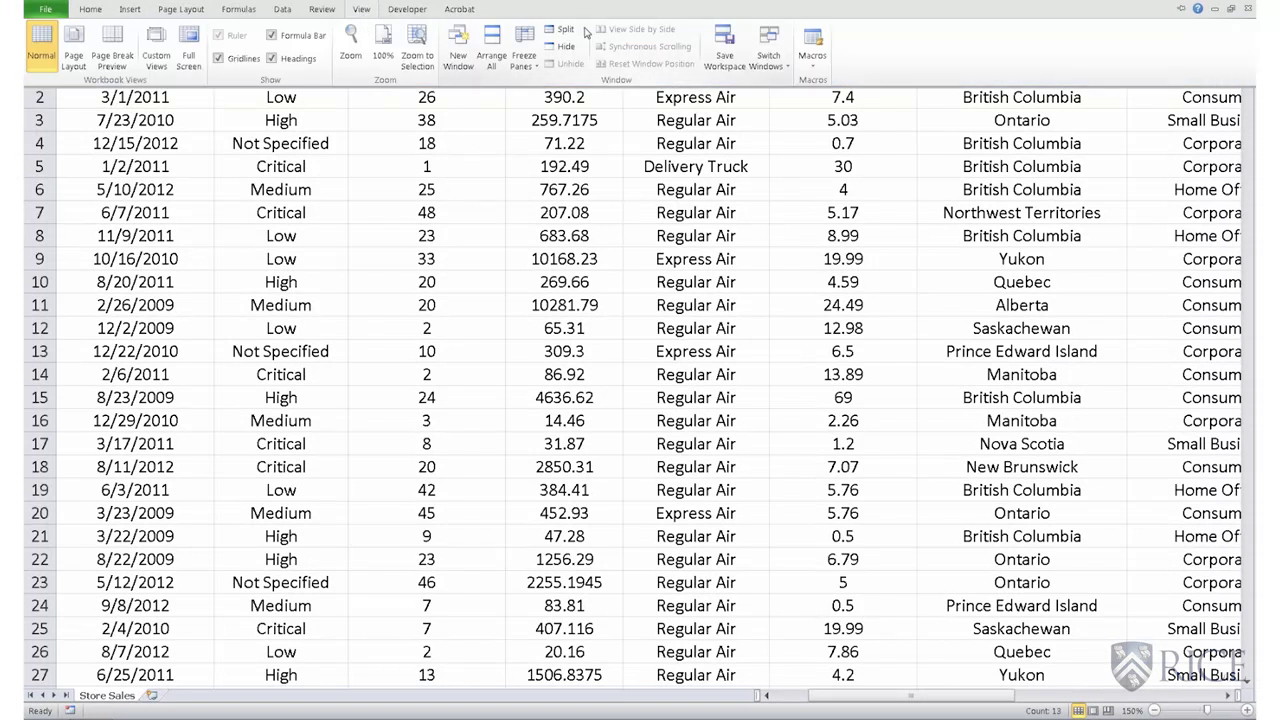
pyautogui.click(524, 48)
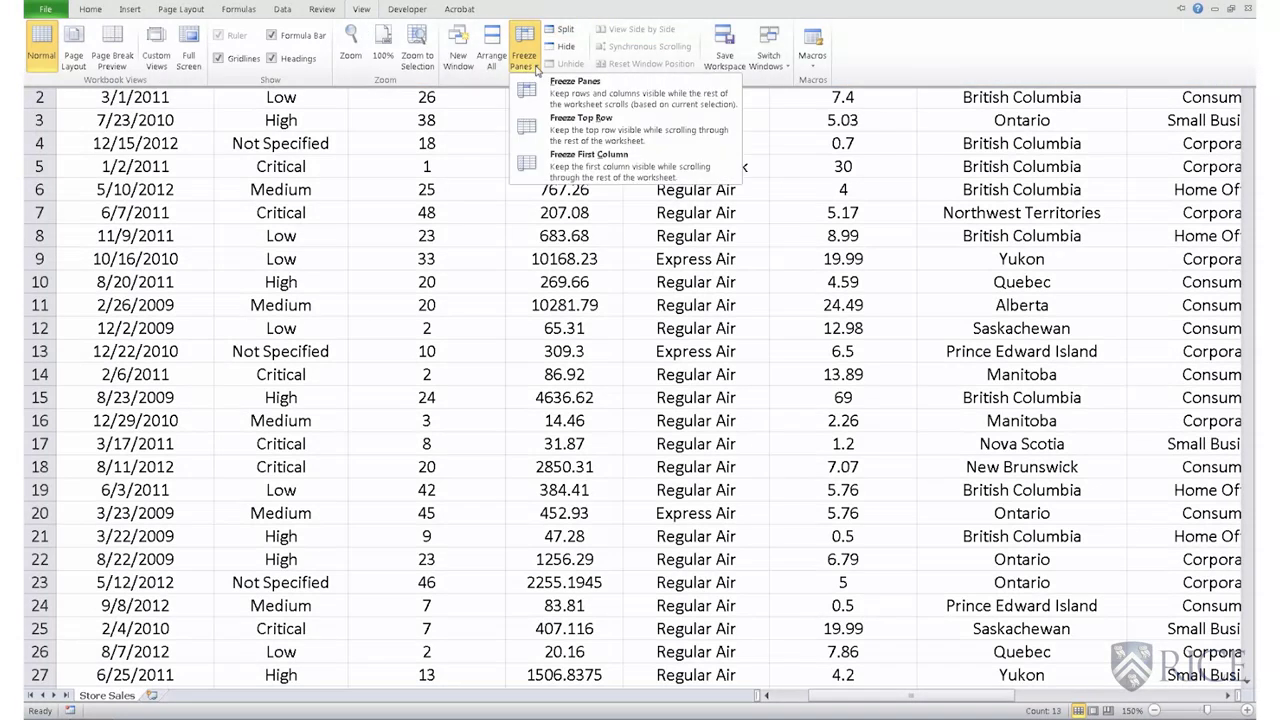
pyautogui.click(568, 125)
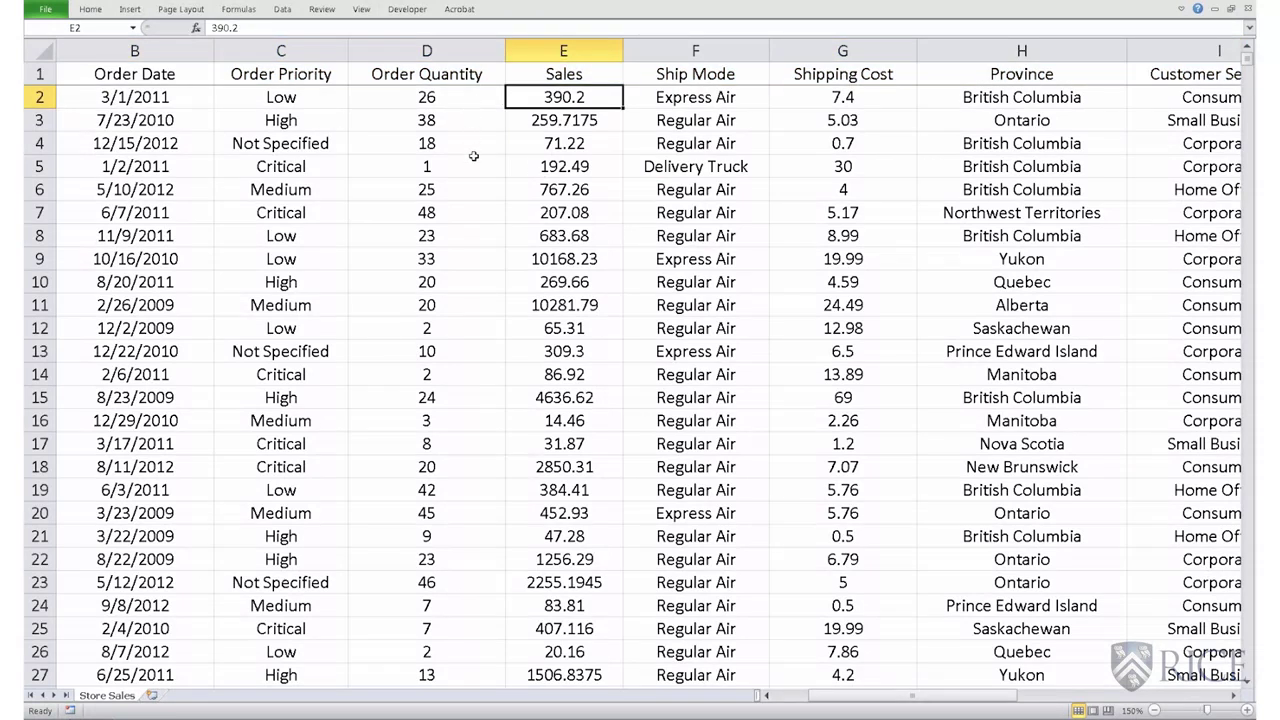
pyautogui.scroll(-2, 474, 161)
pyautogui.scroll(-17, 474, 161)
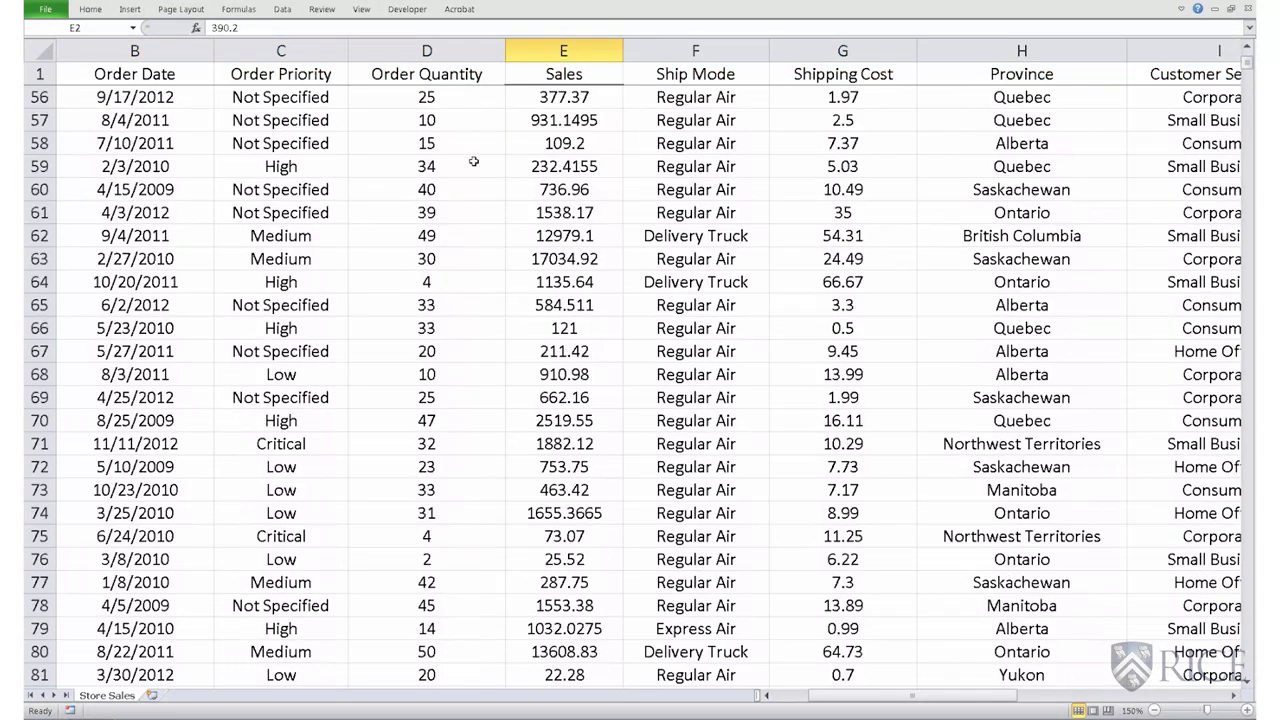
pyautogui.scroll(-20, 474, 161)
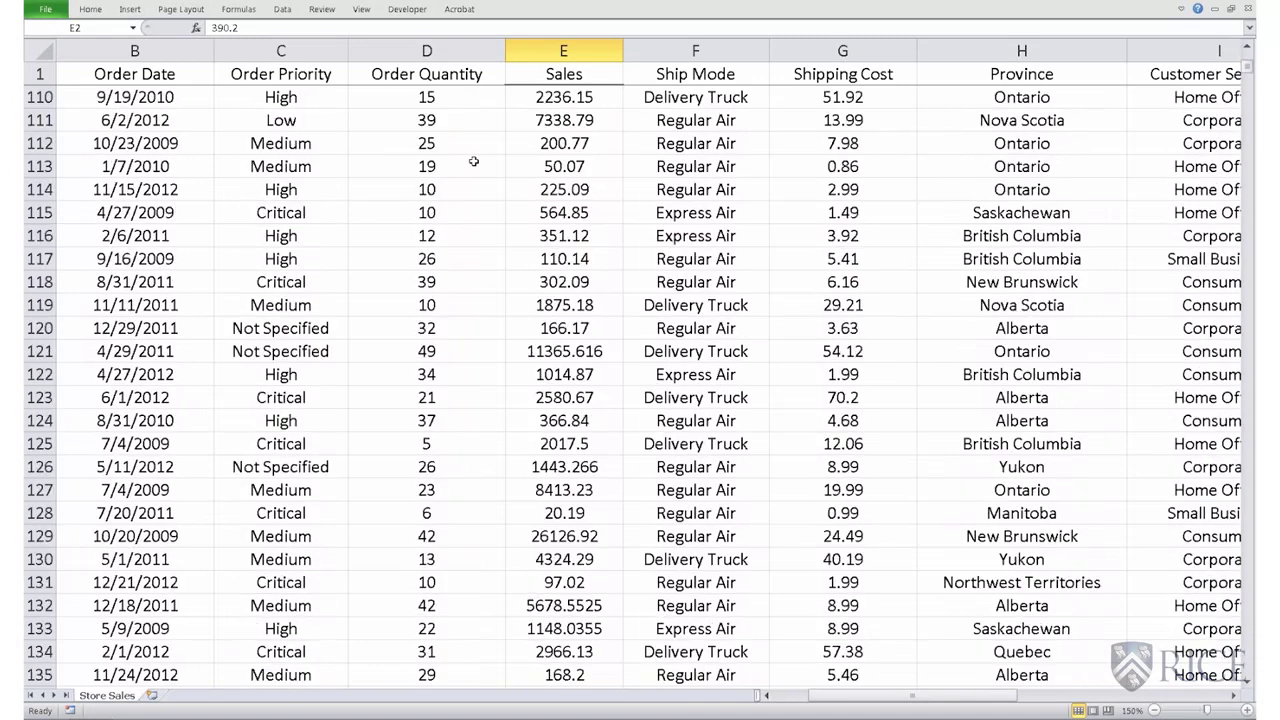
pyautogui.scroll(-10, 474, 161)
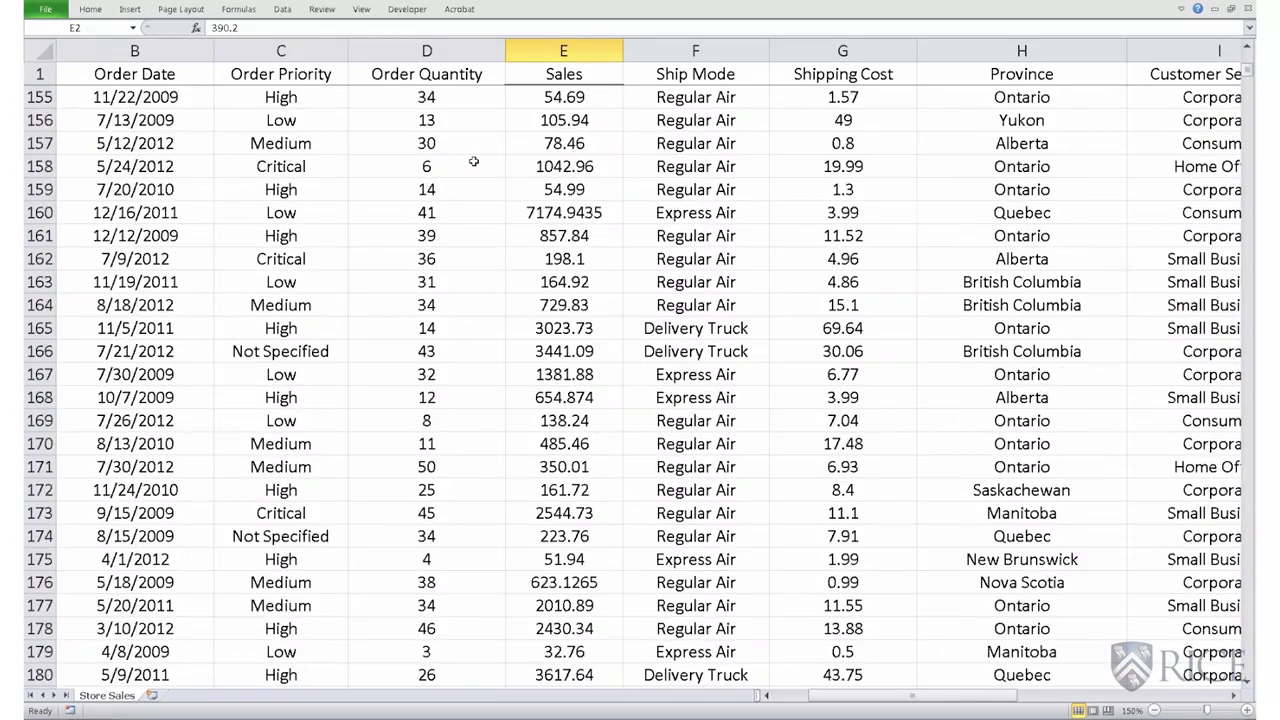
pyautogui.scroll(-2, 474, 161)
pyautogui.scroll(13, 474, 161)
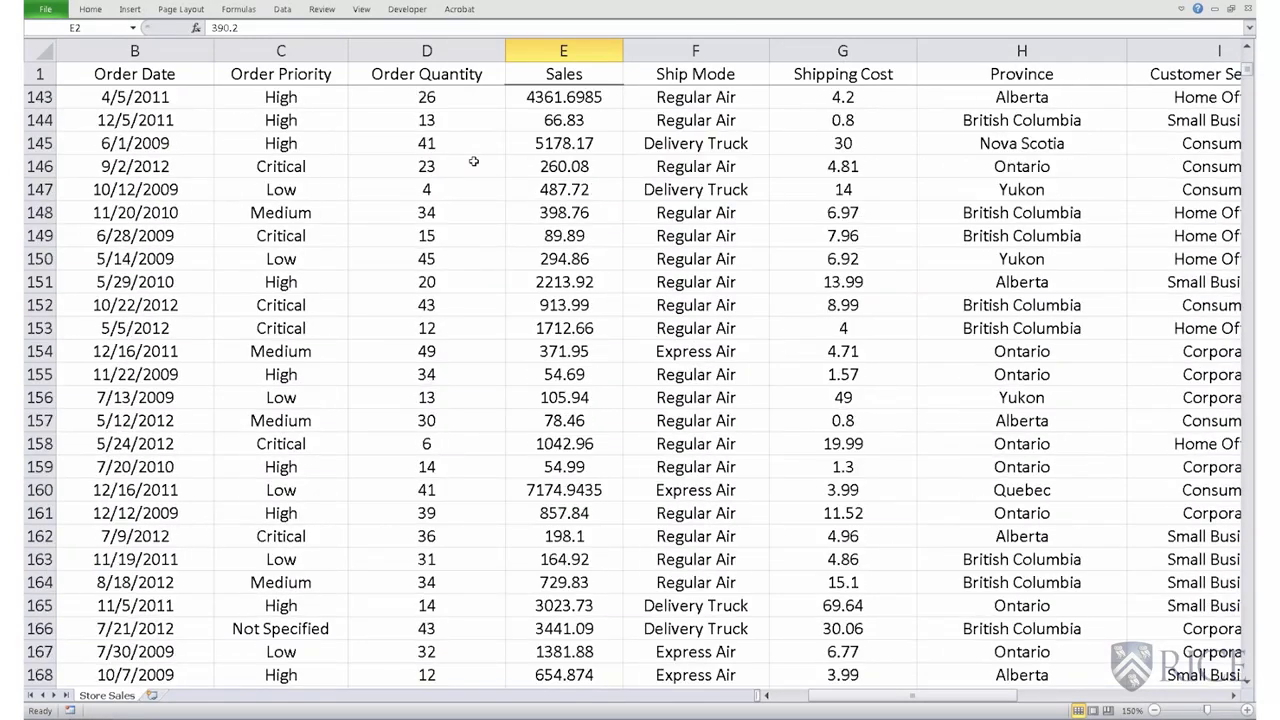
pyautogui.scroll(17, 474, 162)
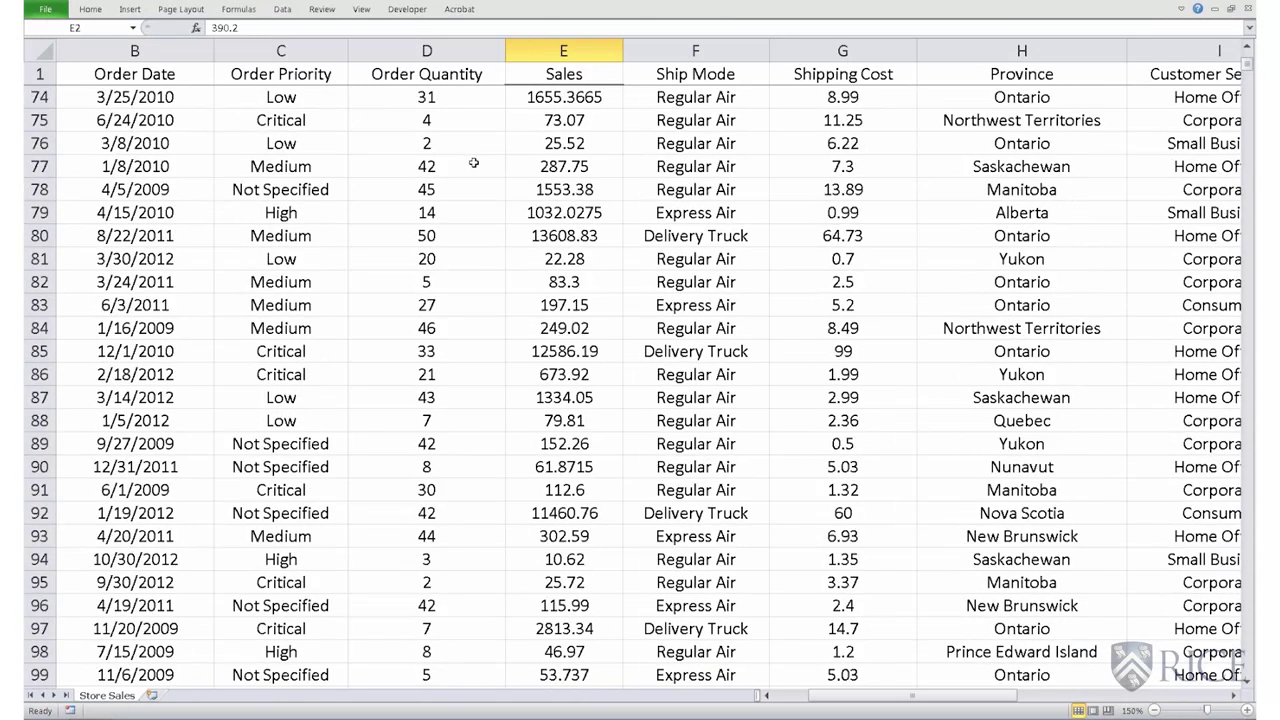
pyautogui.hotkey('ctrl', 'Home')
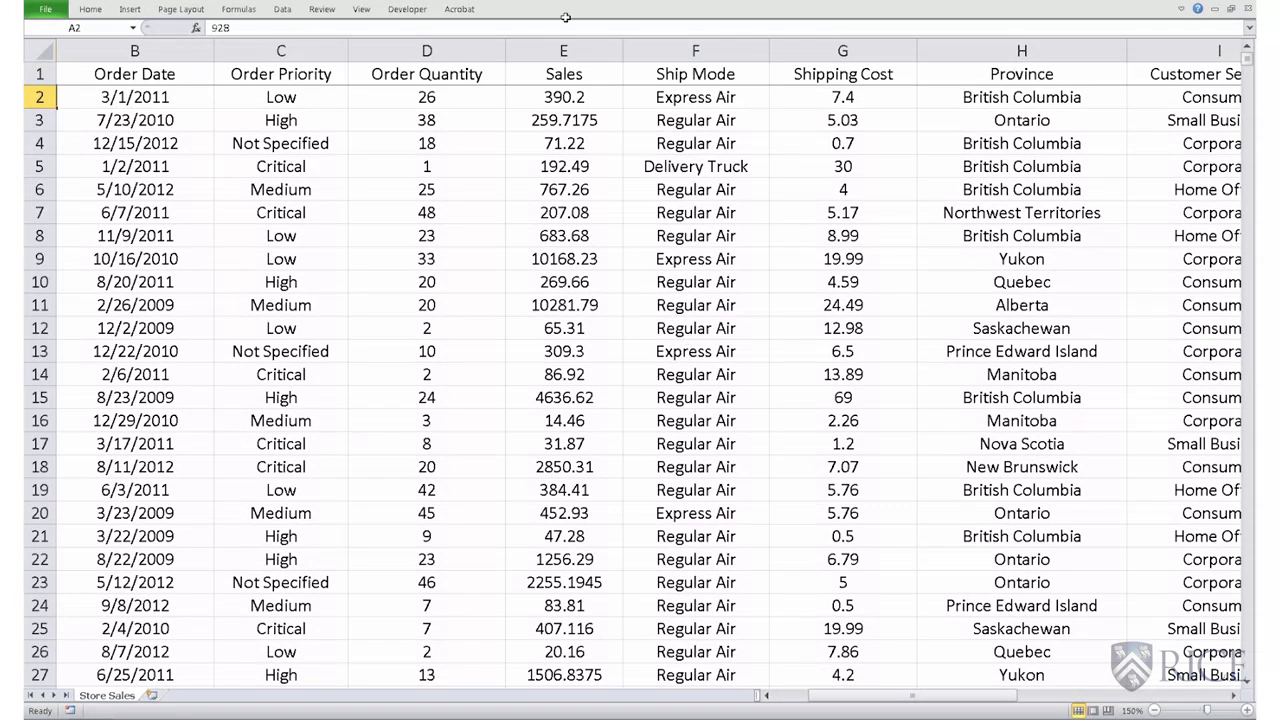
# Jump to the last sales row (8400) and type 'Grand Total Sales' in C8409.
pyautogui.click(572, 47)
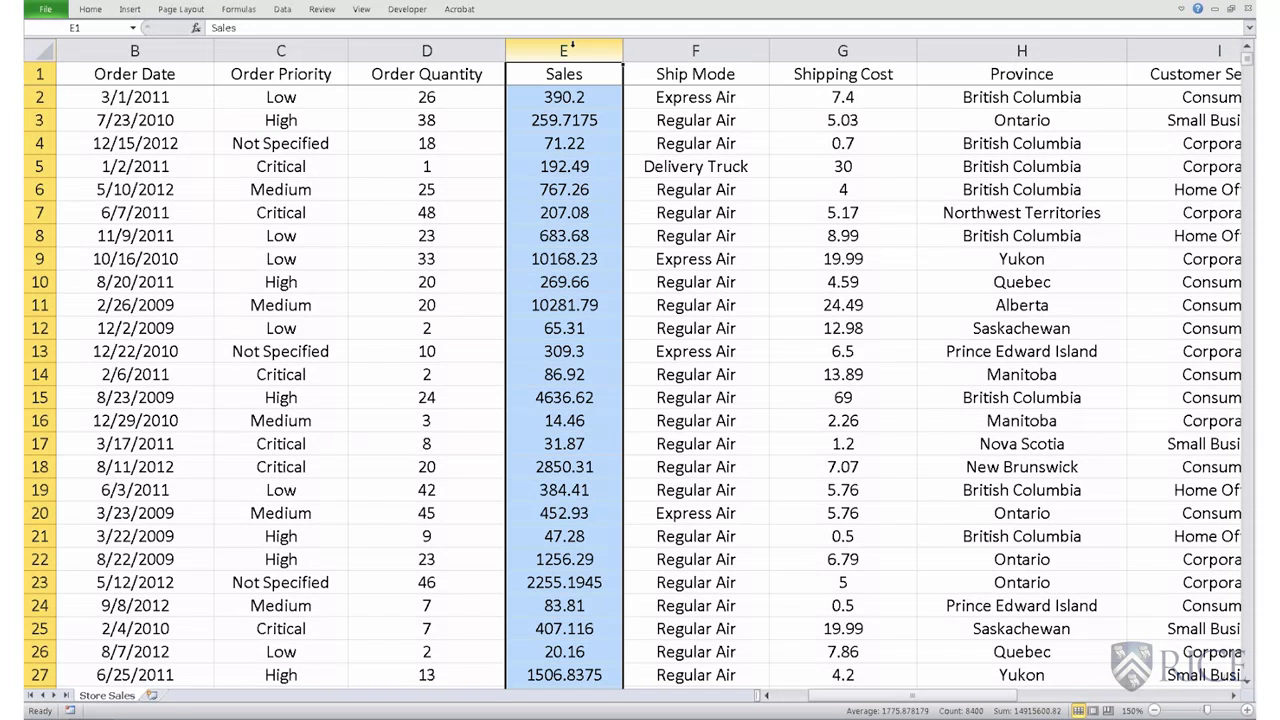
pyautogui.click(564, 97)
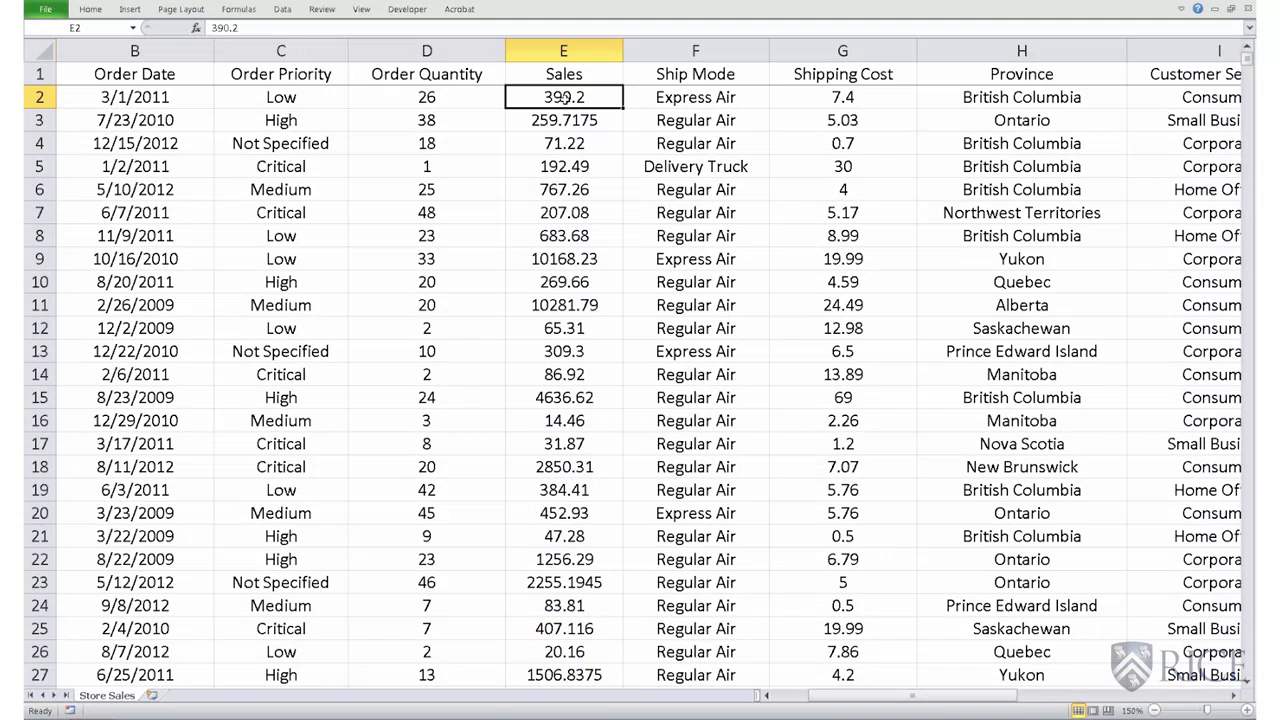
pyautogui.press('End')
pyautogui.press('Down')
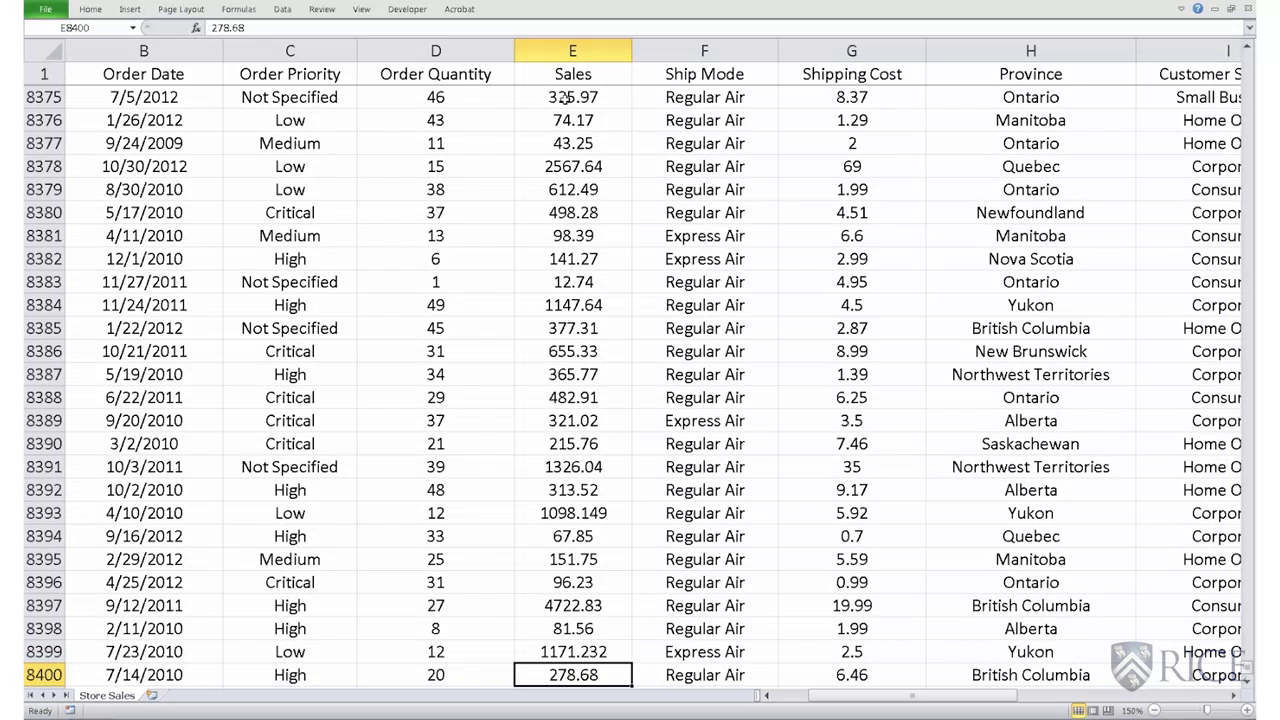
pyautogui.press('Down')
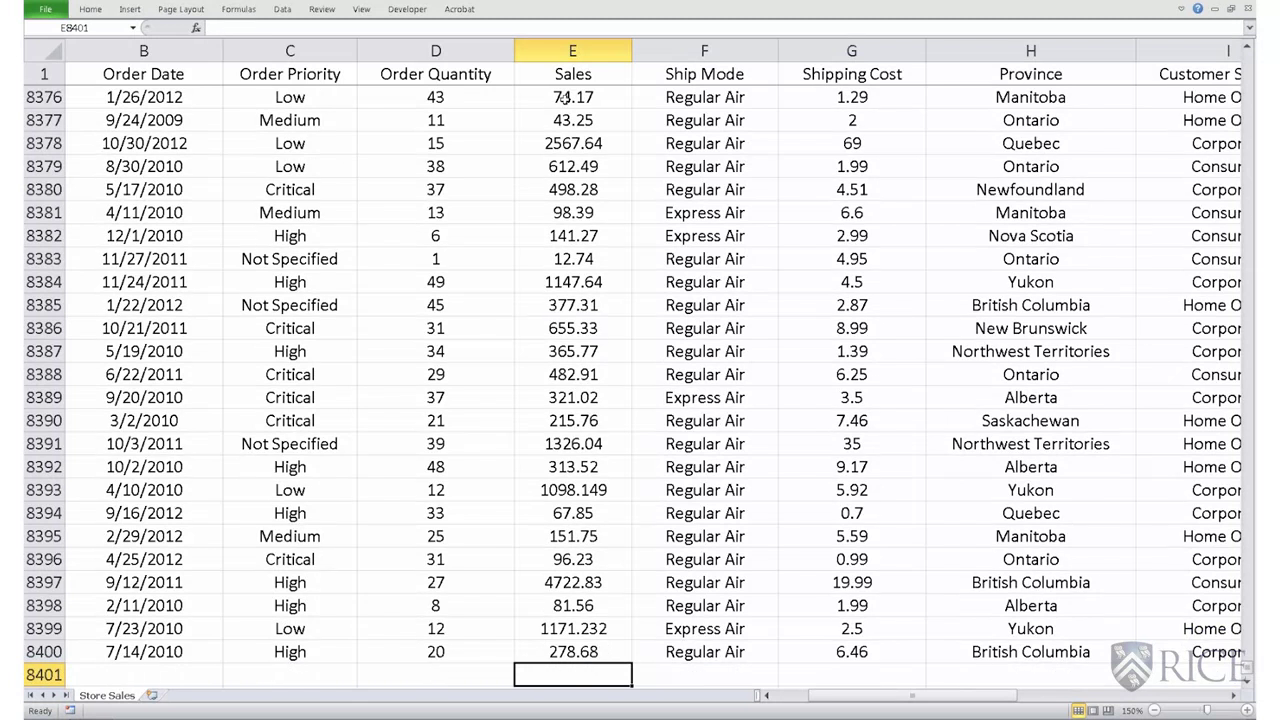
pyautogui.press('Down')
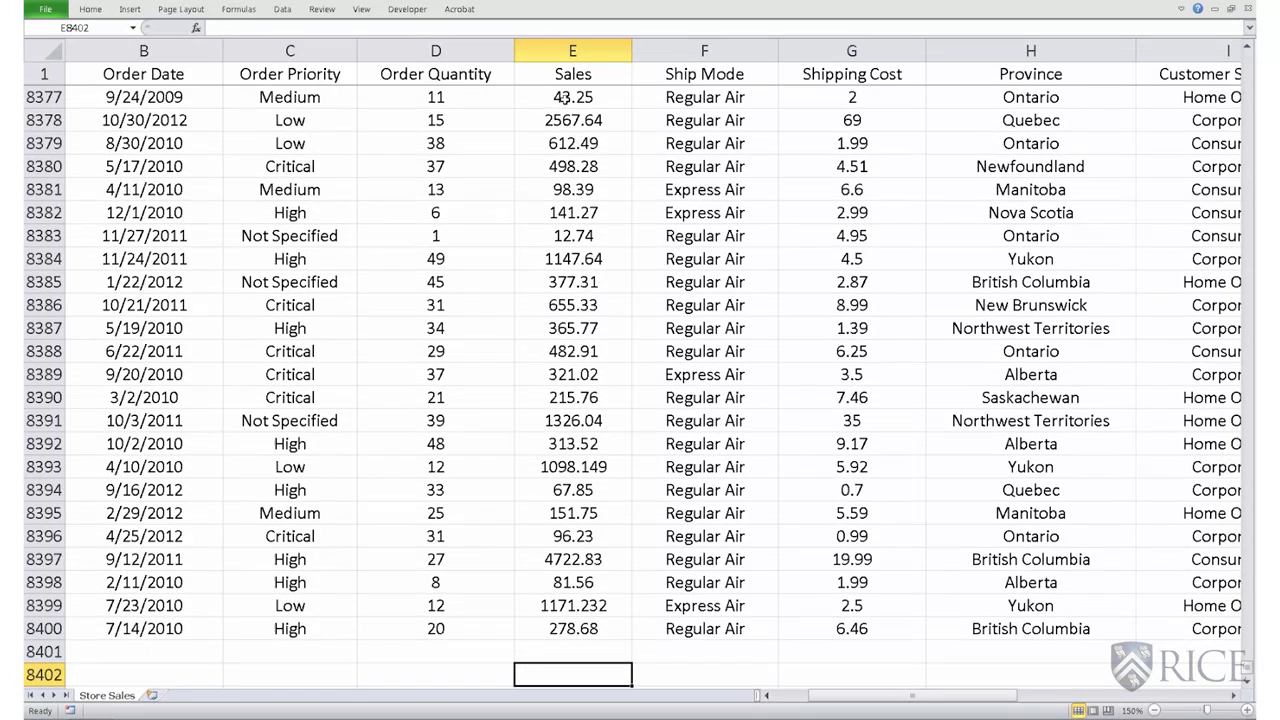
pyautogui.press('Down')
pyautogui.press('Down')
pyautogui.press('Down')
pyautogui.press('Down')
pyautogui.press('Down')
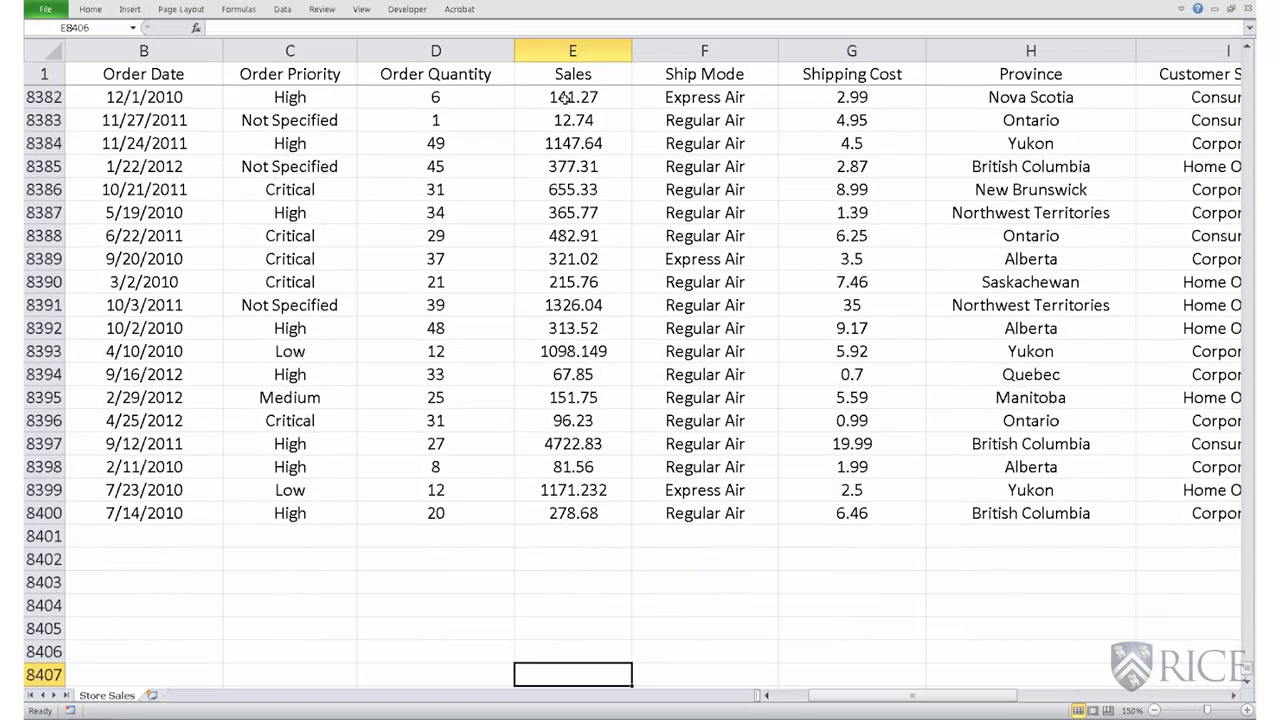
pyautogui.press('Down')
pyautogui.press('Down')
pyautogui.press('Left')
pyautogui.press('Left')
pyautogui.write('Grand Total Sales')
pyautogui.press('Tab')
pyautogui.press('Tab')
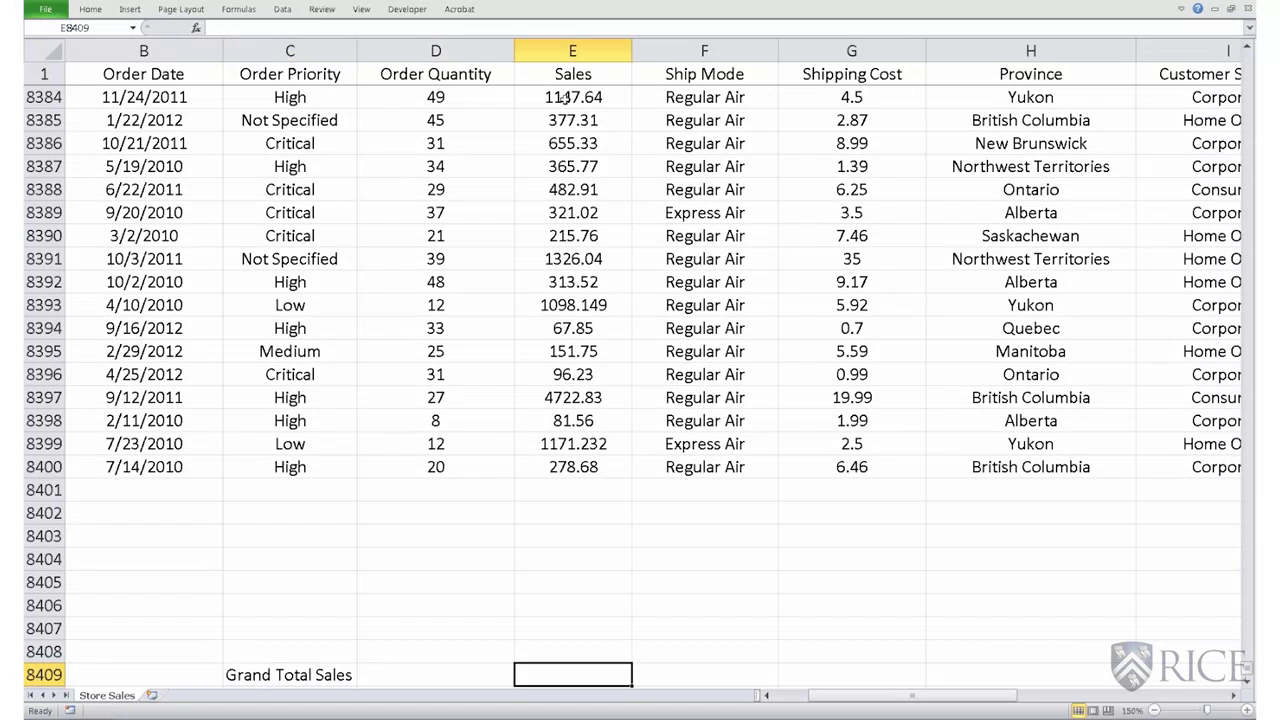
# Enter =SUM(E2:E8400) in E8409, giving a grand total of 14915600.82.
pyautogui.scroll(-2, 565, 100)
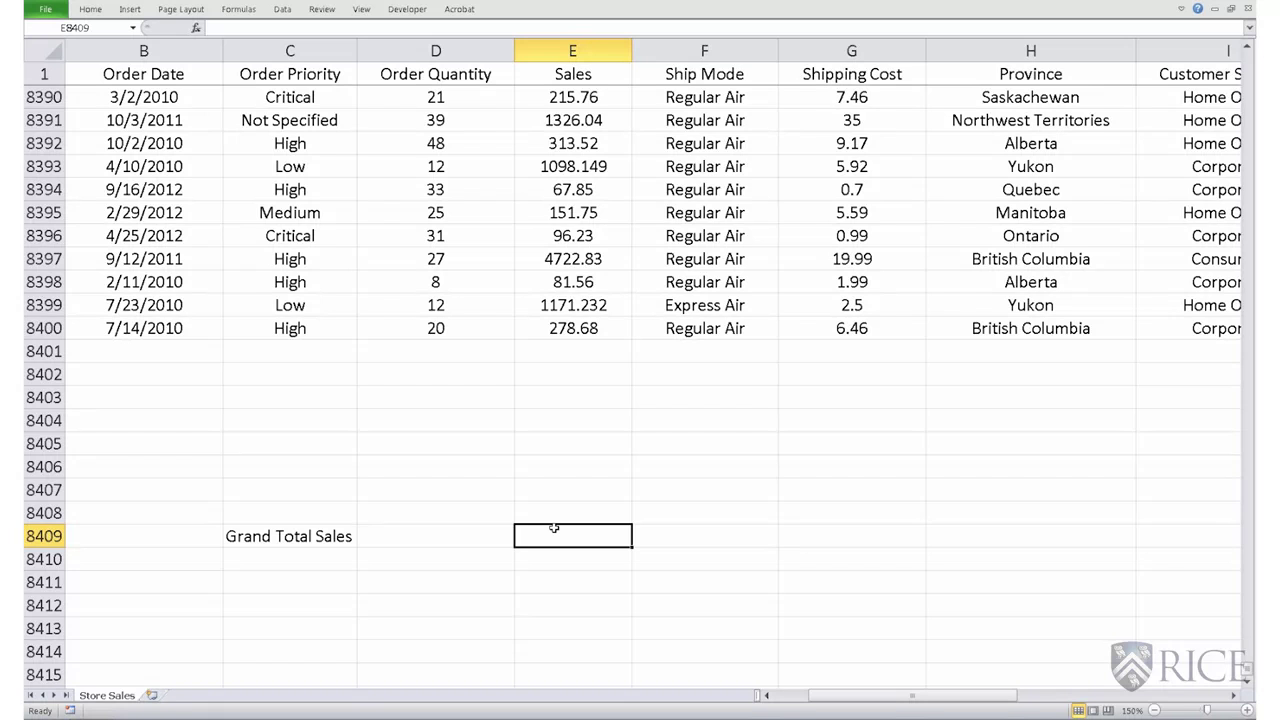
pyautogui.write('=SUM')
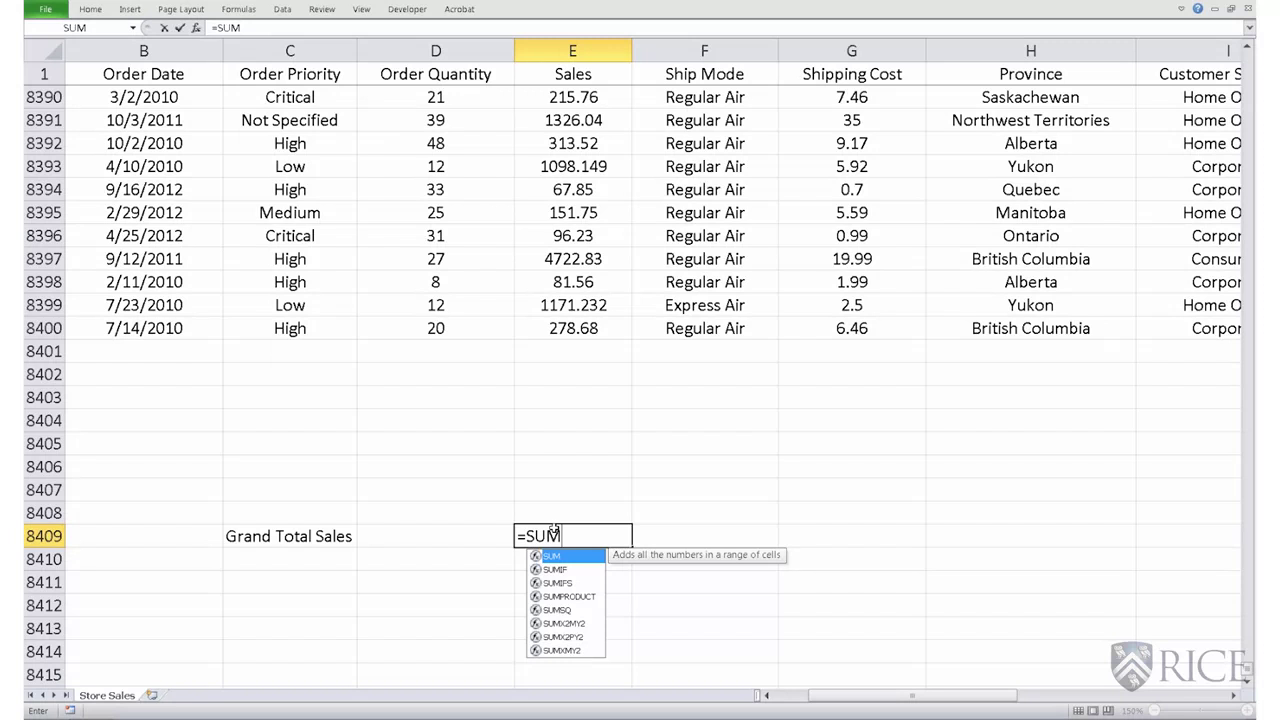
pyautogui.write('(')
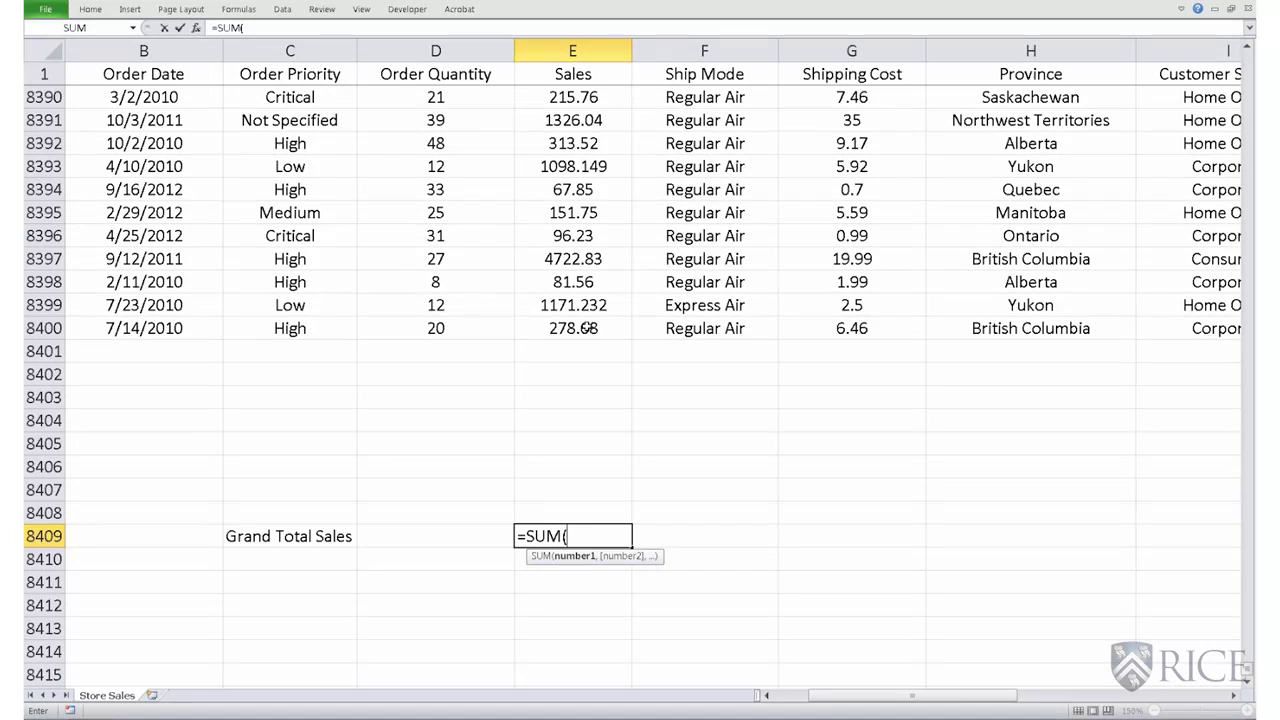
pyautogui.click(588, 328)
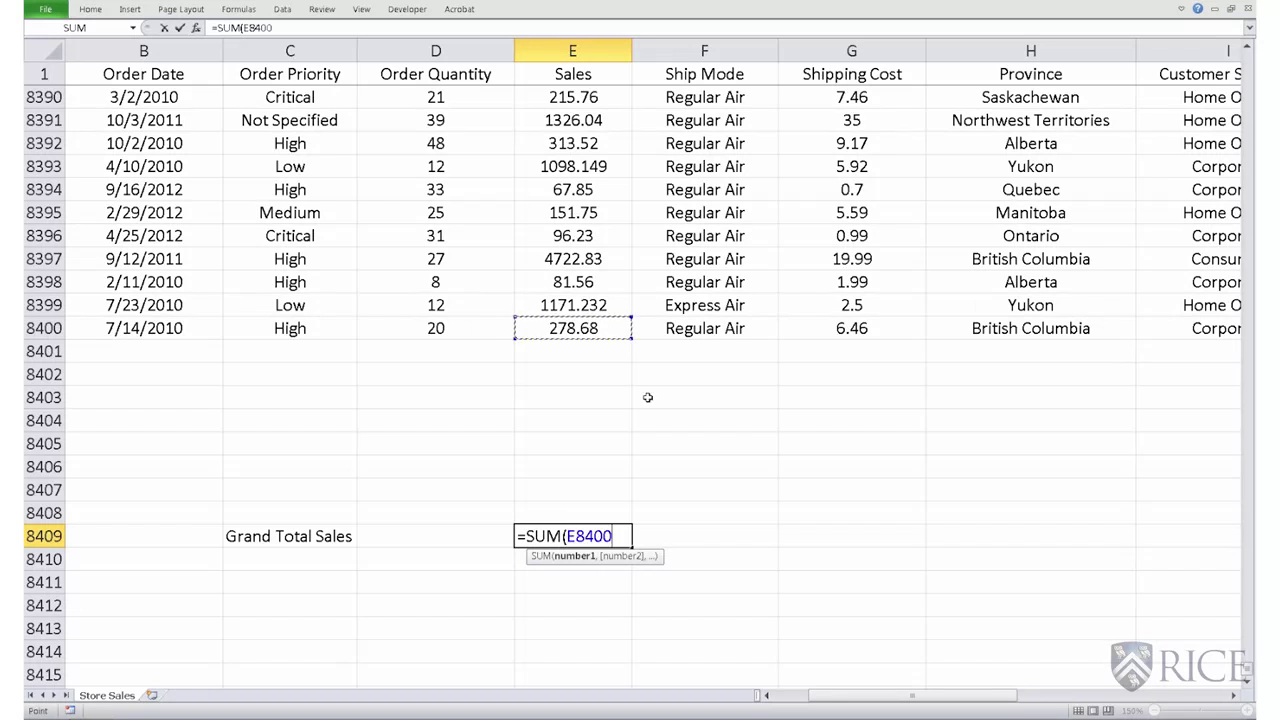
pyautogui.hotkey('ctrl', 'shift', 'Up')
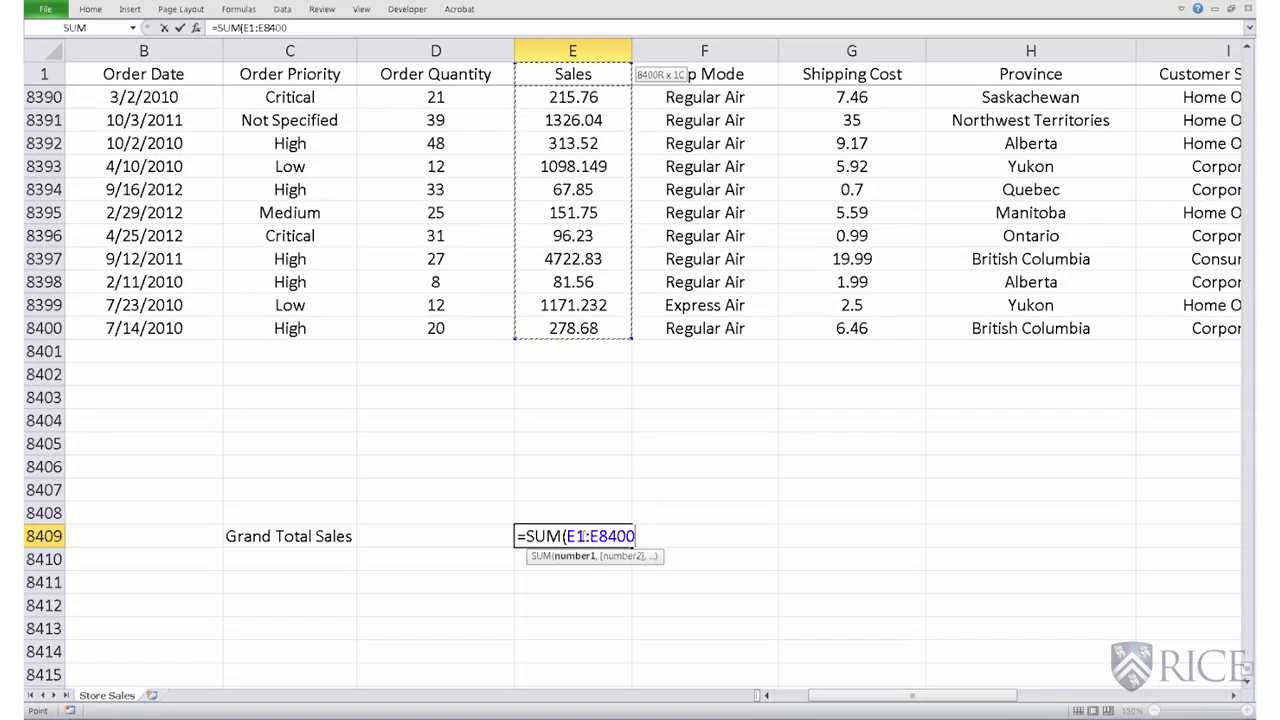
pyautogui.click(584, 537)
pyautogui.press('BackSpace')
pyautogui.write('2')
pyautogui.click(636, 537)
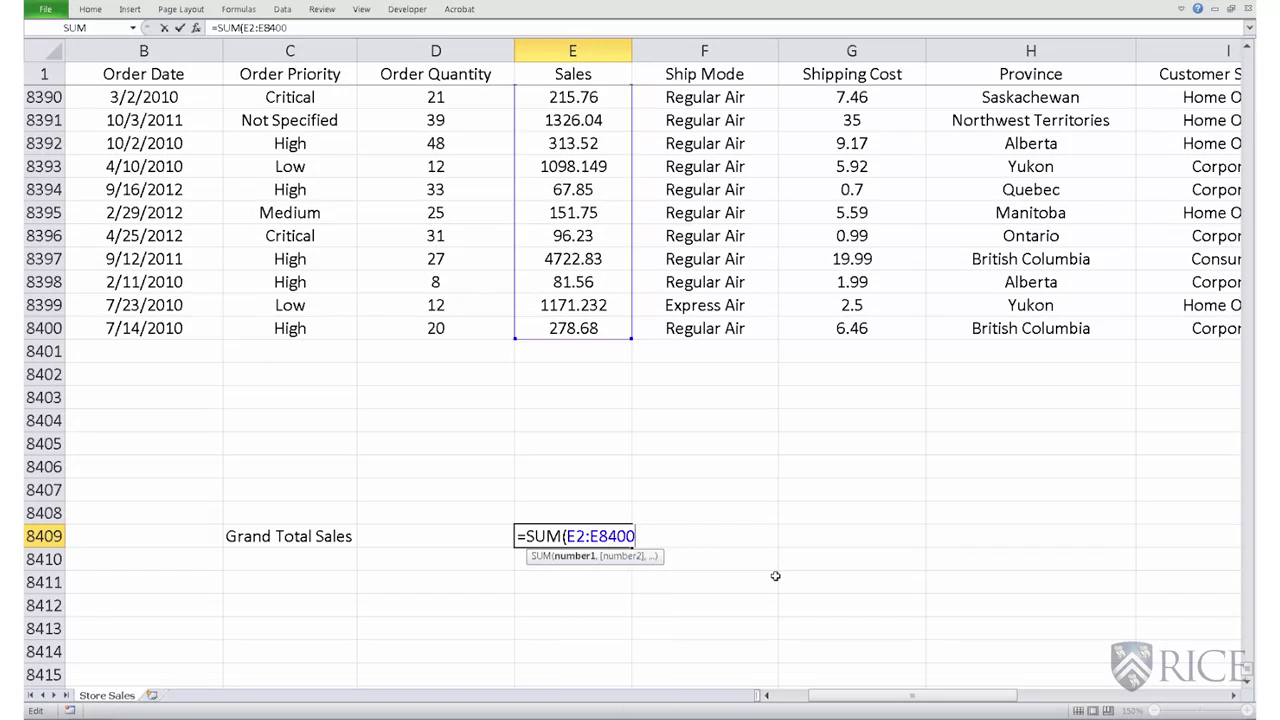
pyautogui.write(')')
pyautogui.press('Return')
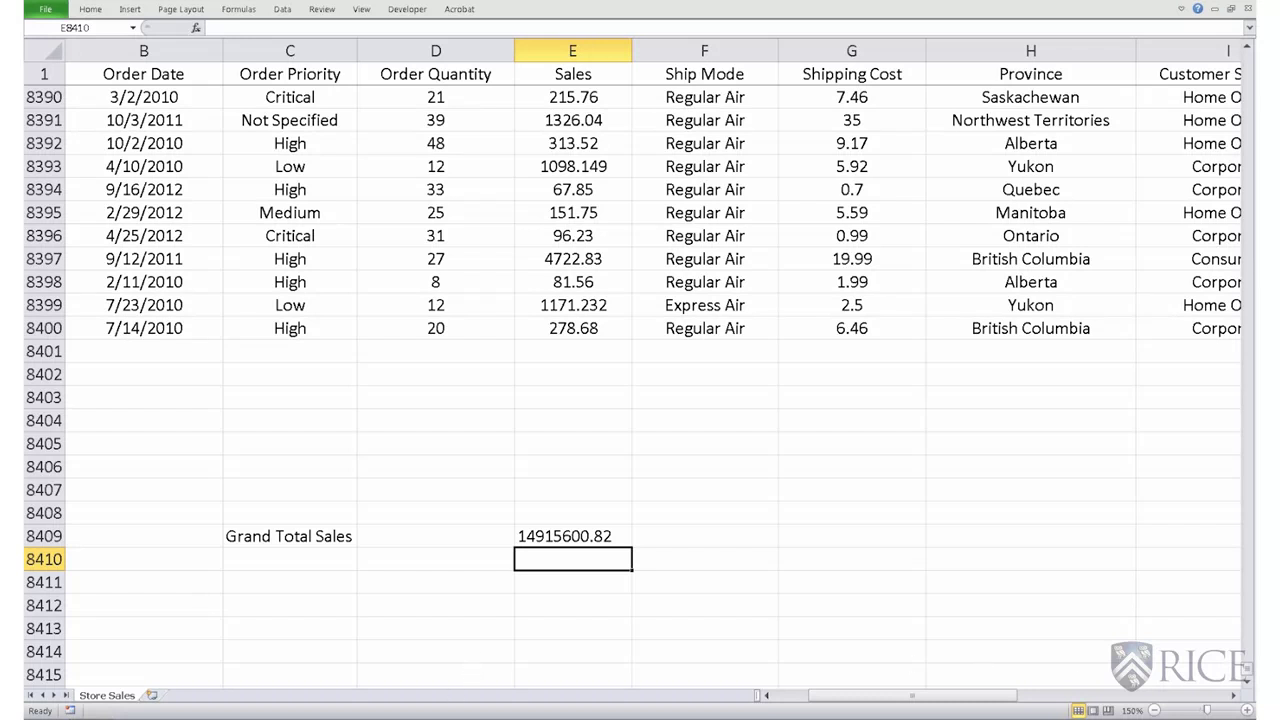
# Select the Customer Segment column to inspect its values.
pyautogui.click(1234, 695)
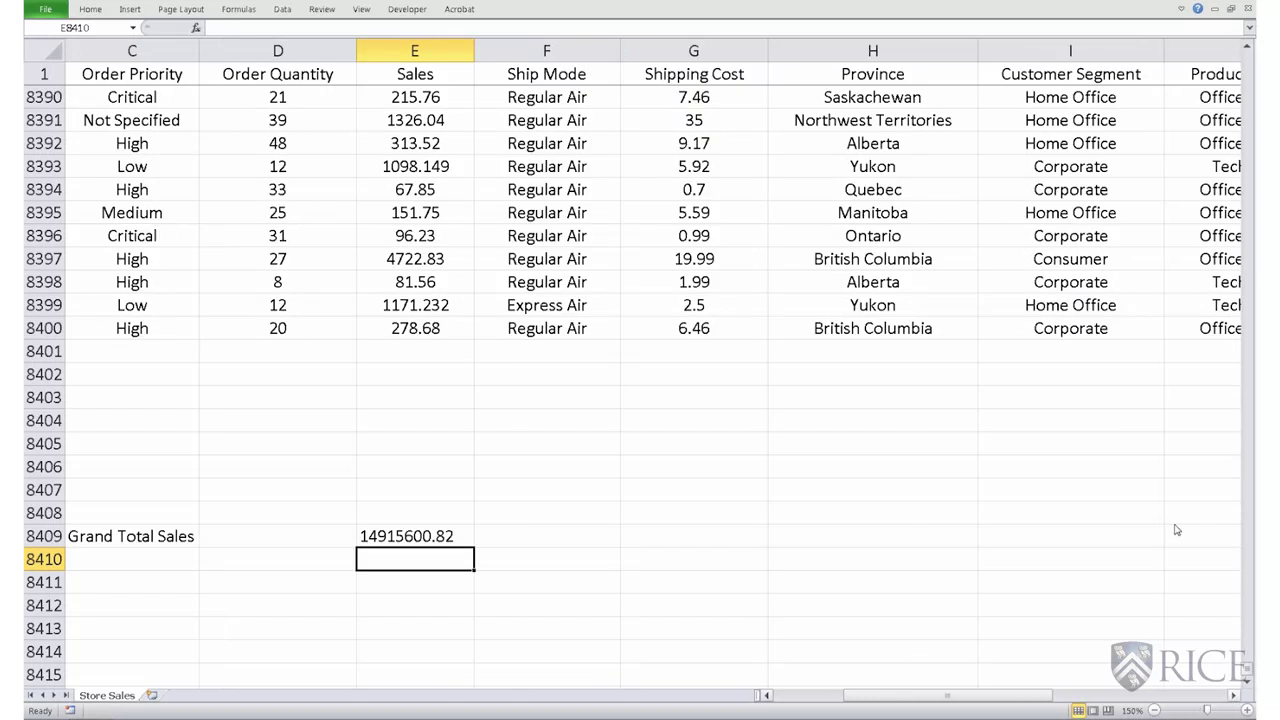
pyautogui.click(1073, 73)
pyautogui.click(1072, 50)
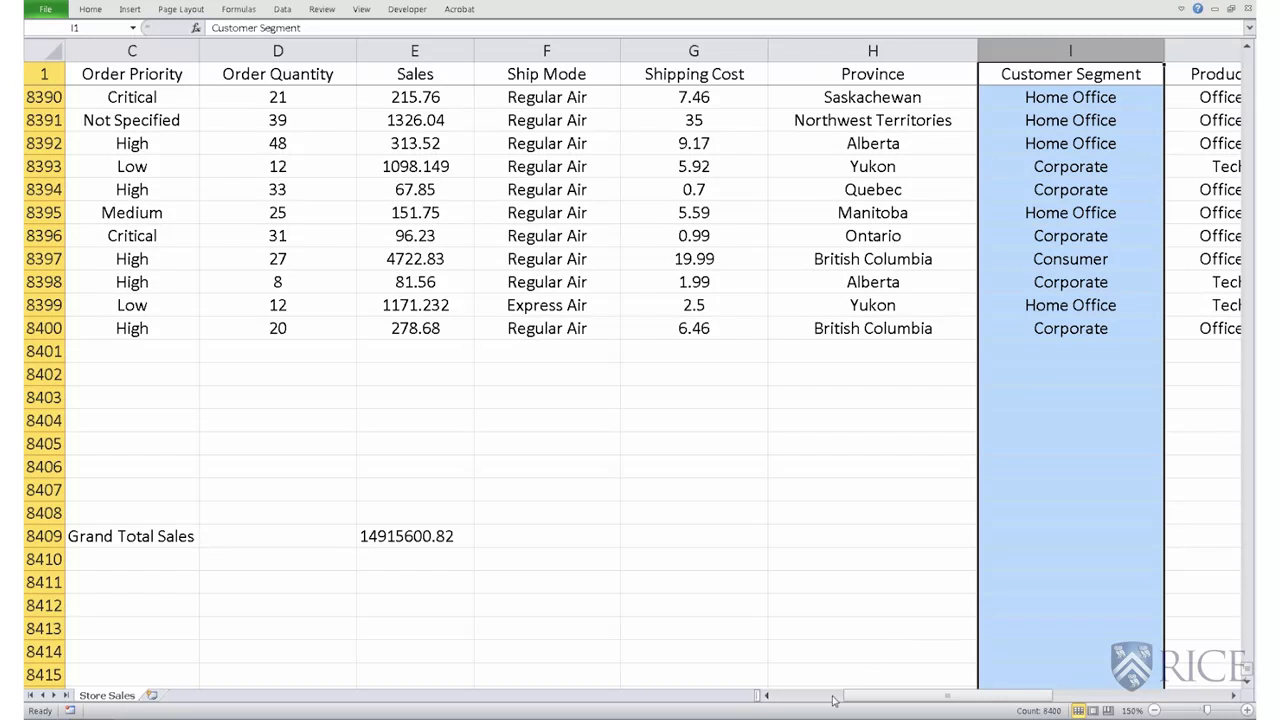
pyautogui.click(768, 695)
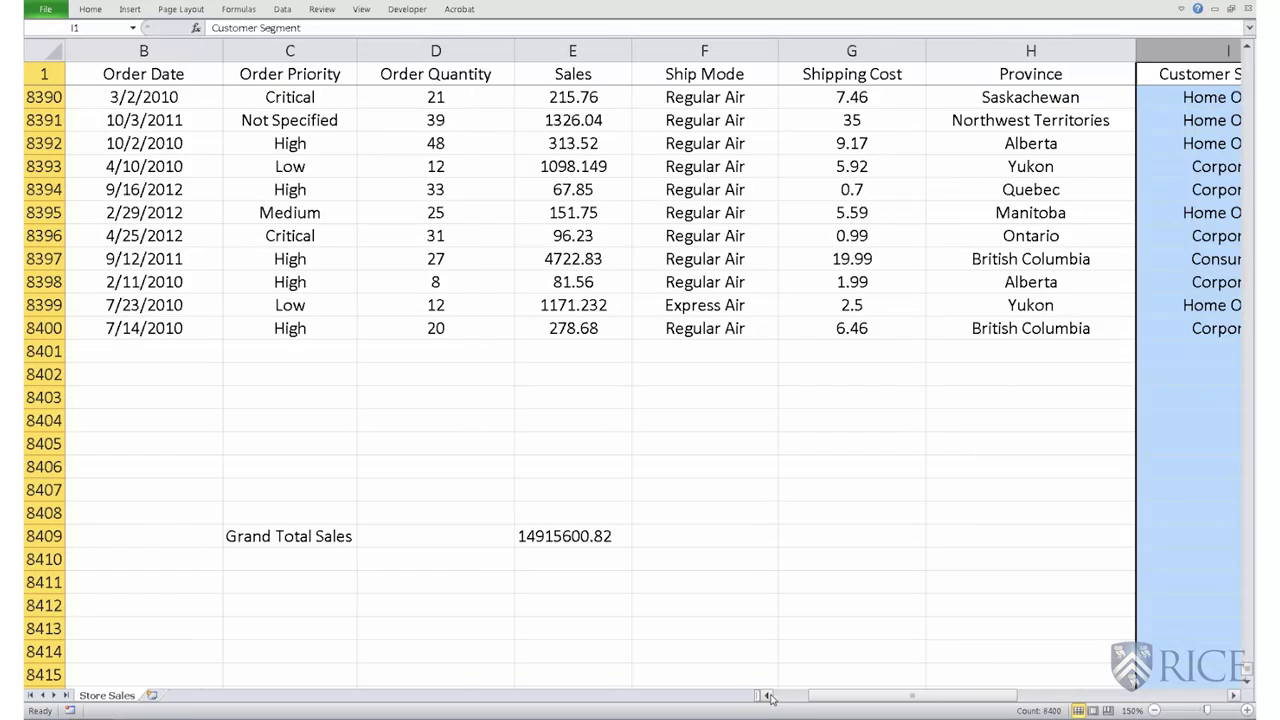
# Enter labels 'Total Sales - Corporate', '- Home Office', '- Consumer' and '- Small Business' in C8404–C8407.
pyautogui.click(263, 425)
pyautogui.write('Total Sales - Corporate')
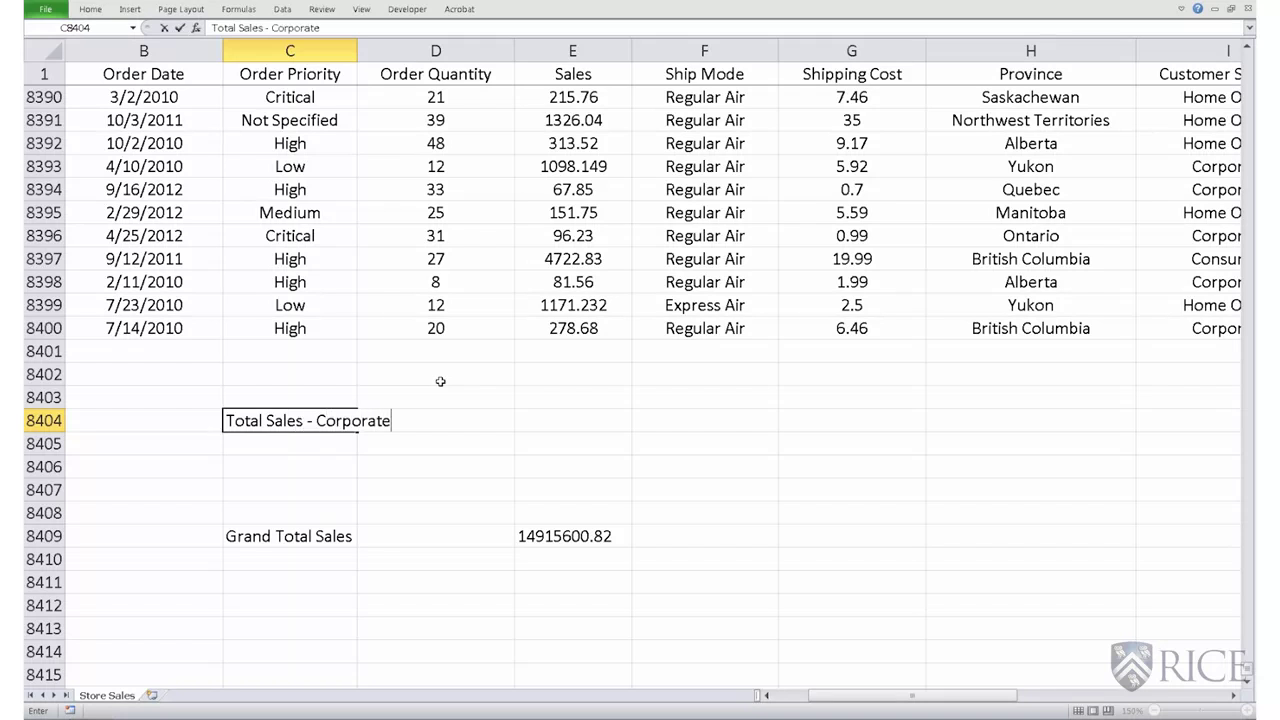
pyautogui.press('Return')
pyautogui.write('Tot')
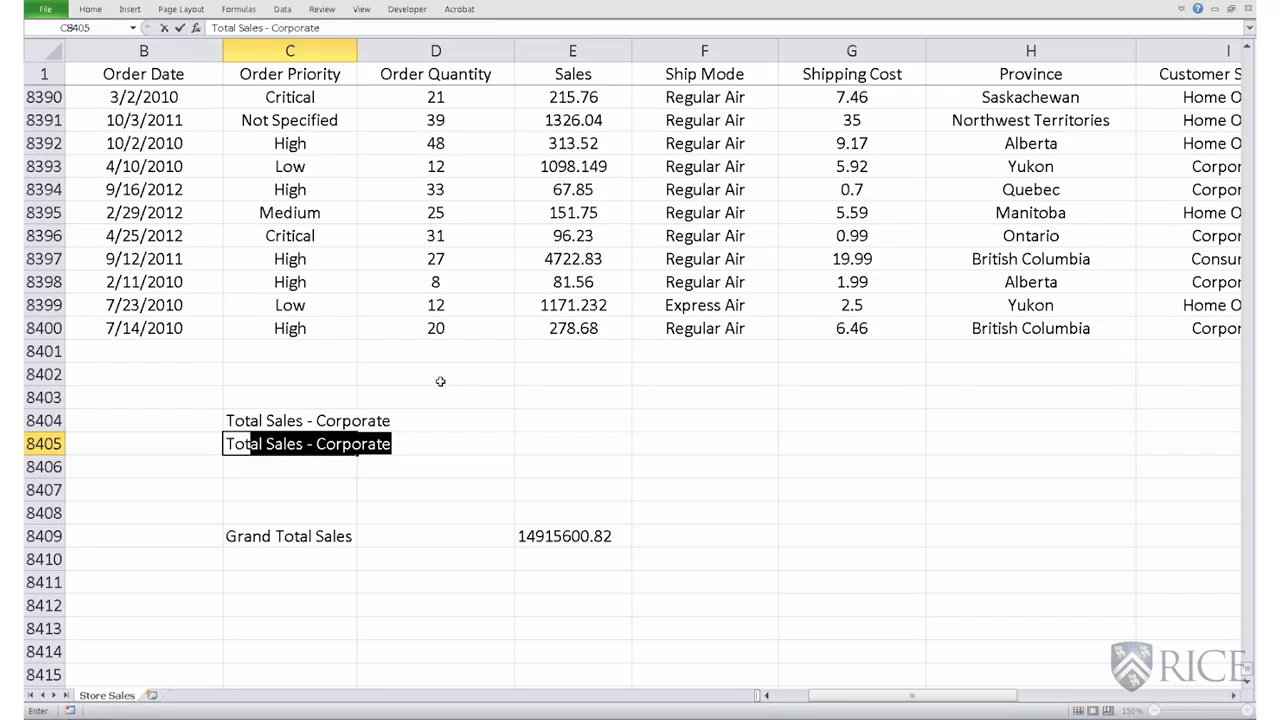
pyautogui.write('al Sales')
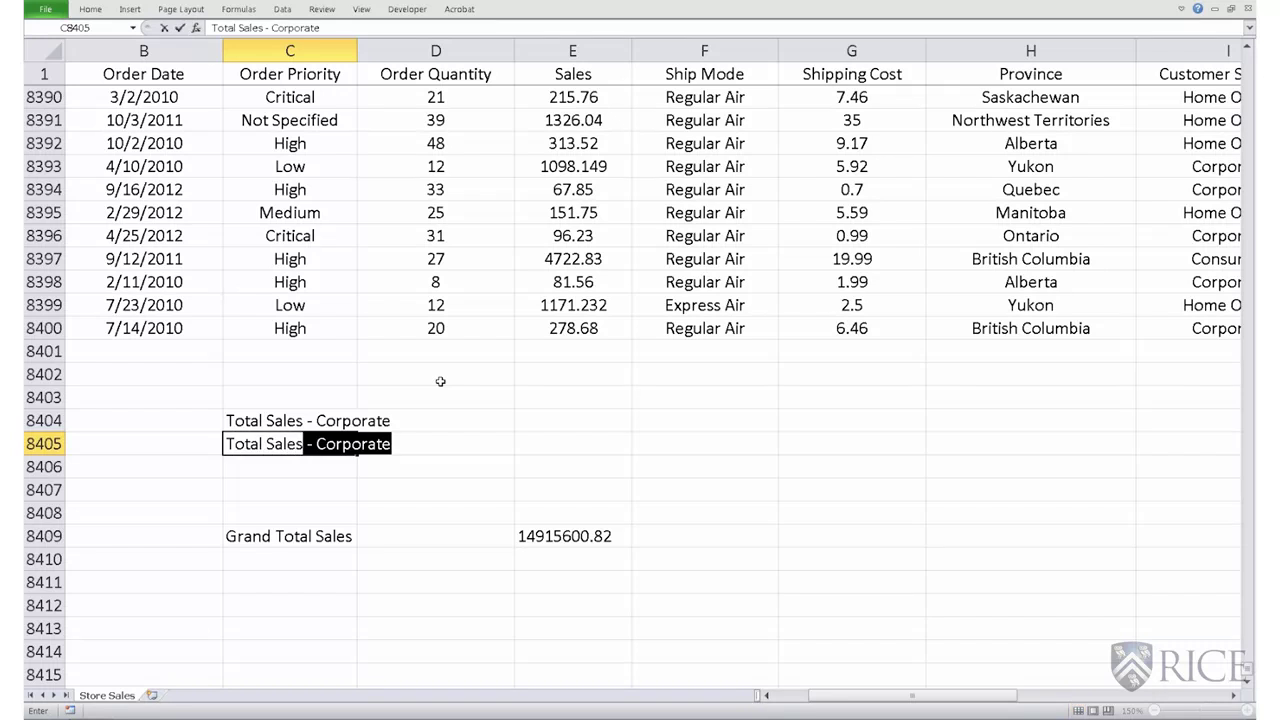
pyautogui.write(' - H')
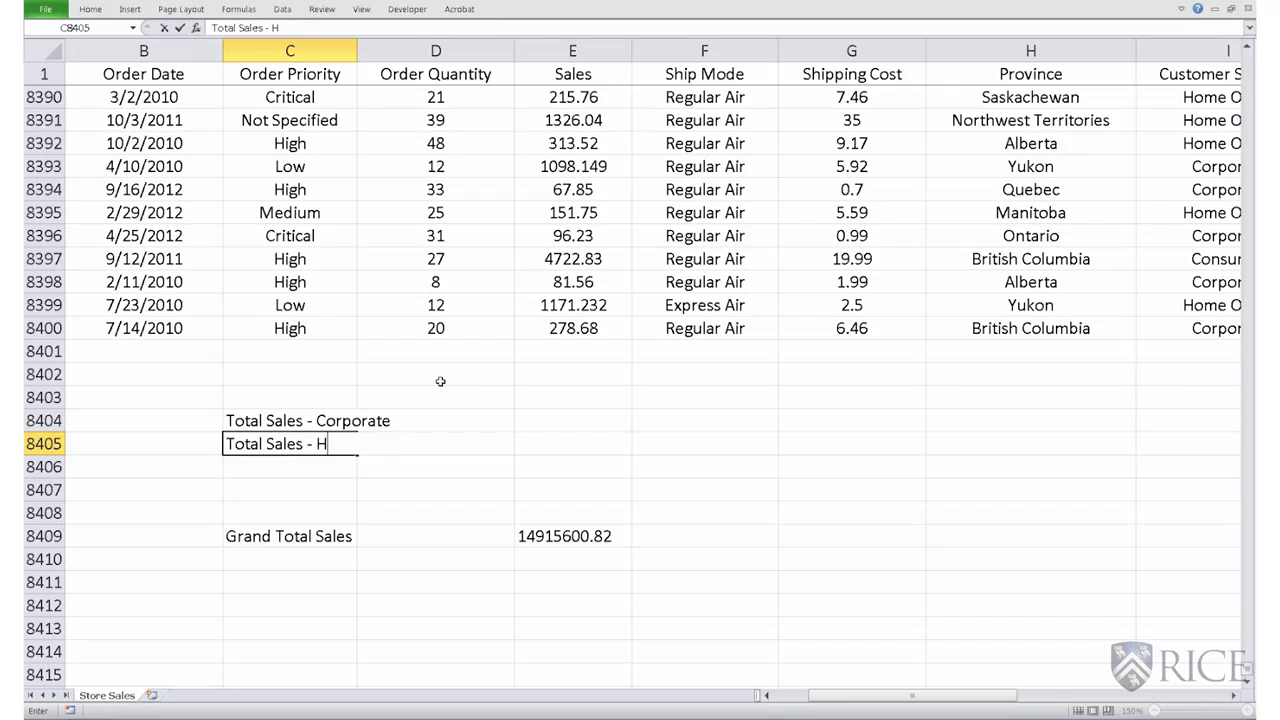
pyautogui.write('ome Office')
pyautogui.press('Return')
pyautogui.write('Total Sa')
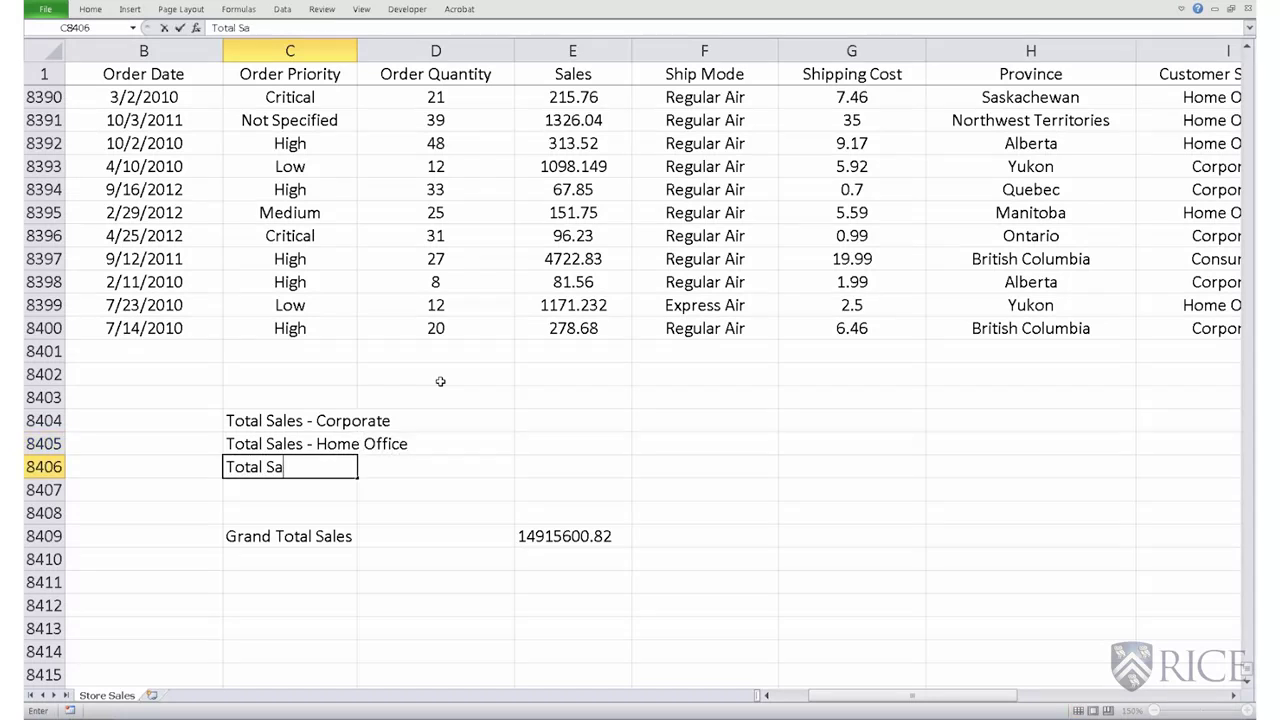
pyautogui.write('les - Consumer')
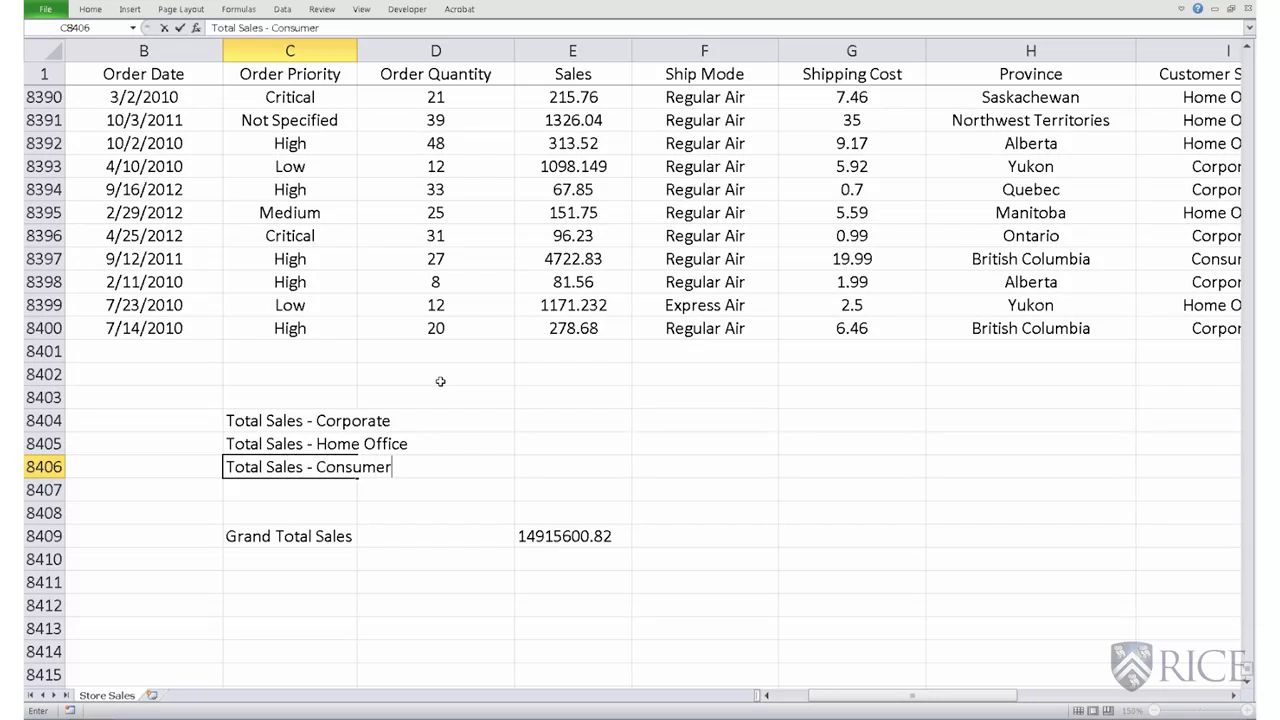
pyautogui.press('Return')
pyautogui.write('To')
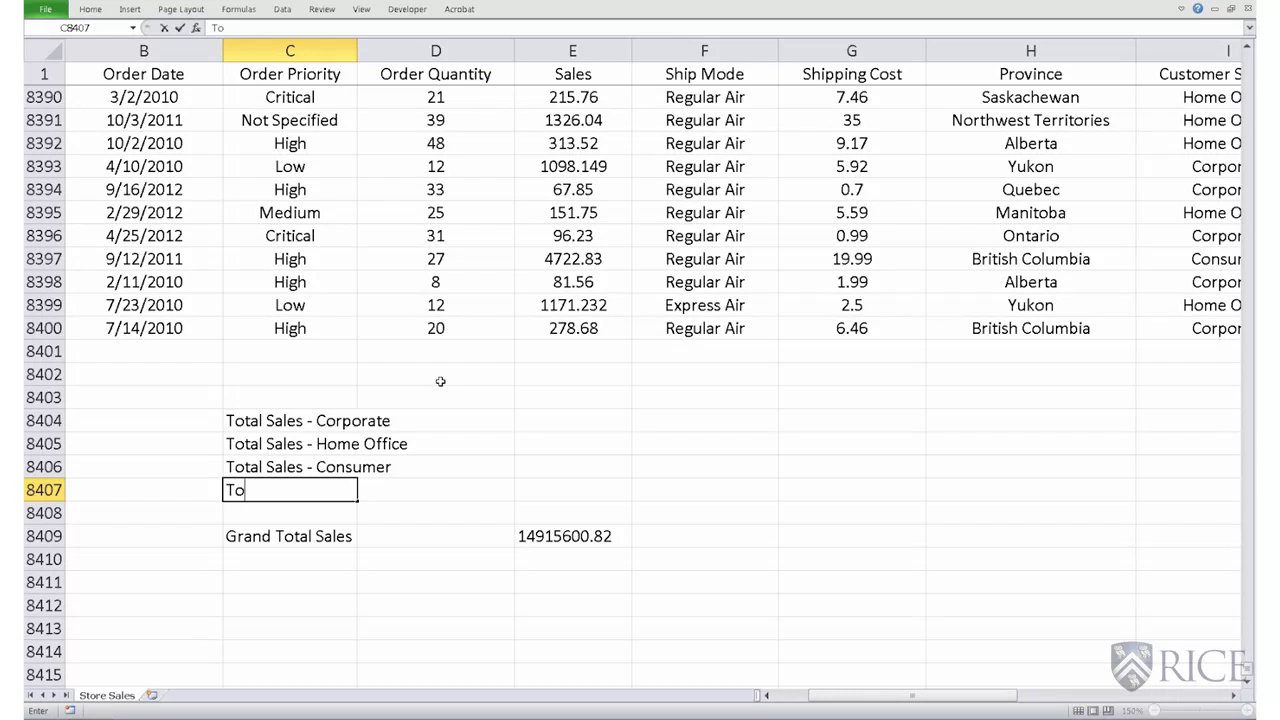
pyautogui.write('tal Sales - Sm')
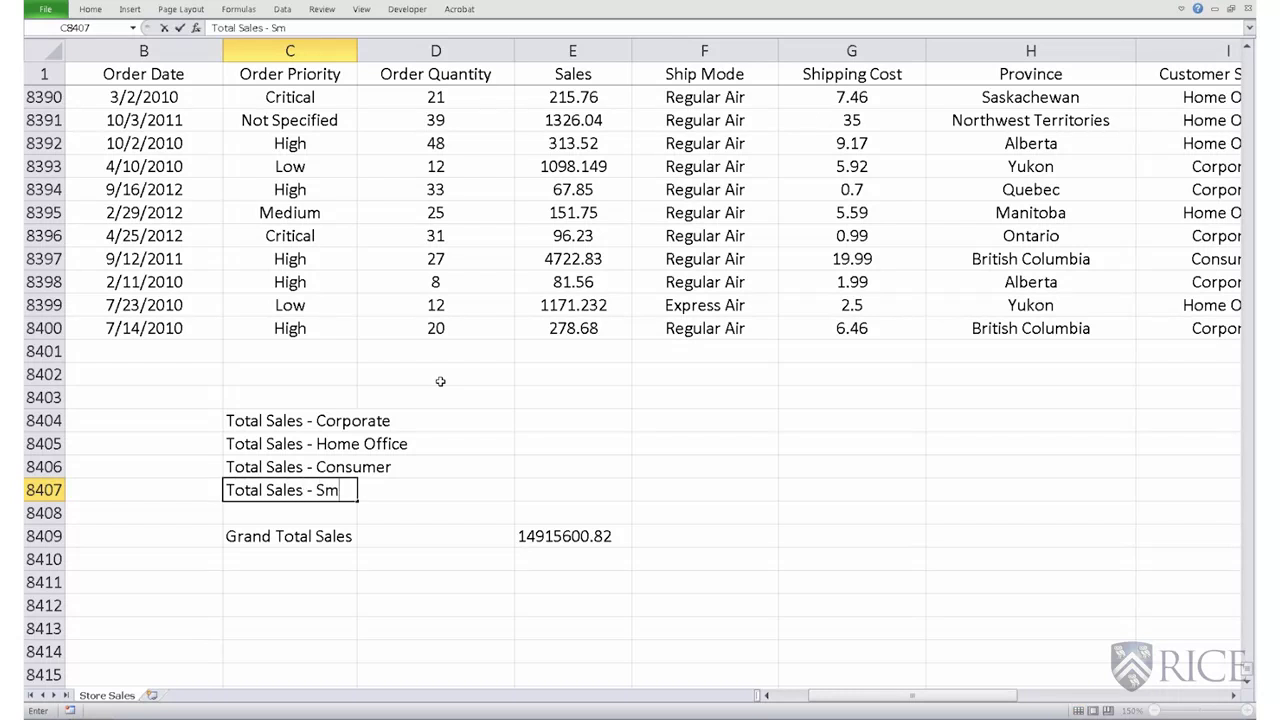
pyautogui.write('all Business')
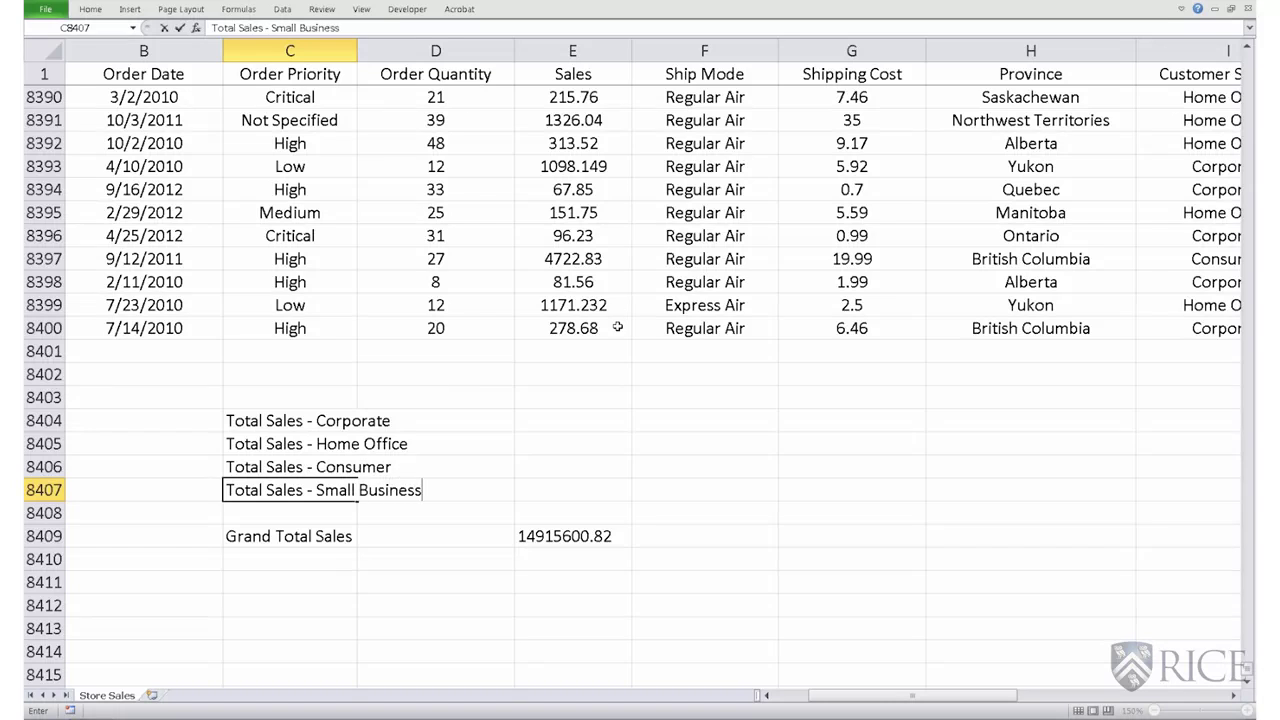
pyautogui.click(567, 421)
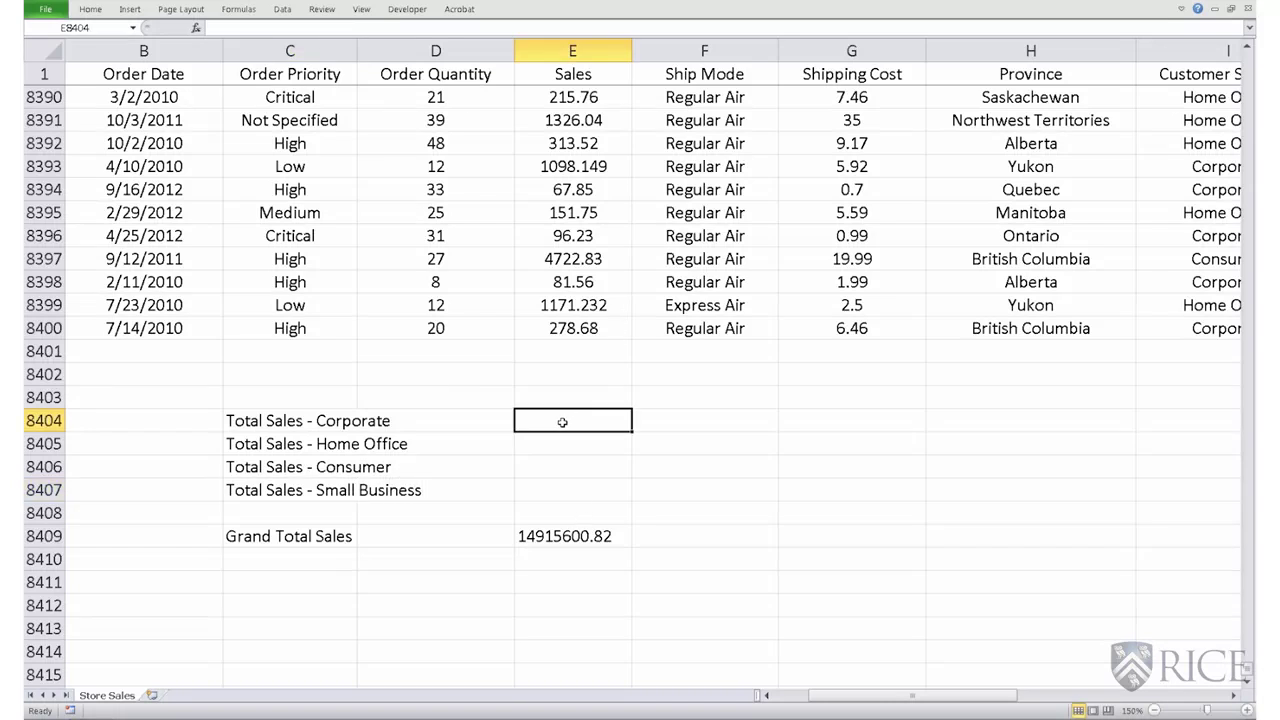
pyautogui.click(1232, 695)
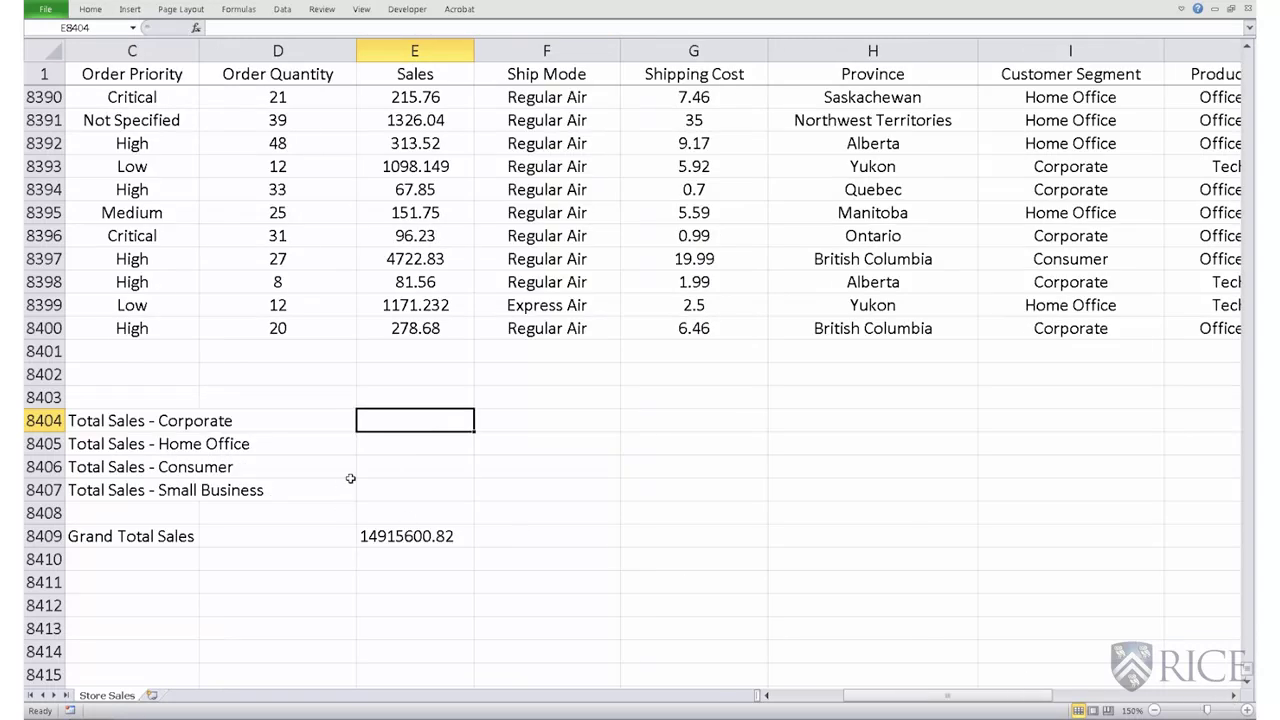
pyautogui.scroll(1, 605, 469)
pyautogui.hscroll(-1, 605, 469)
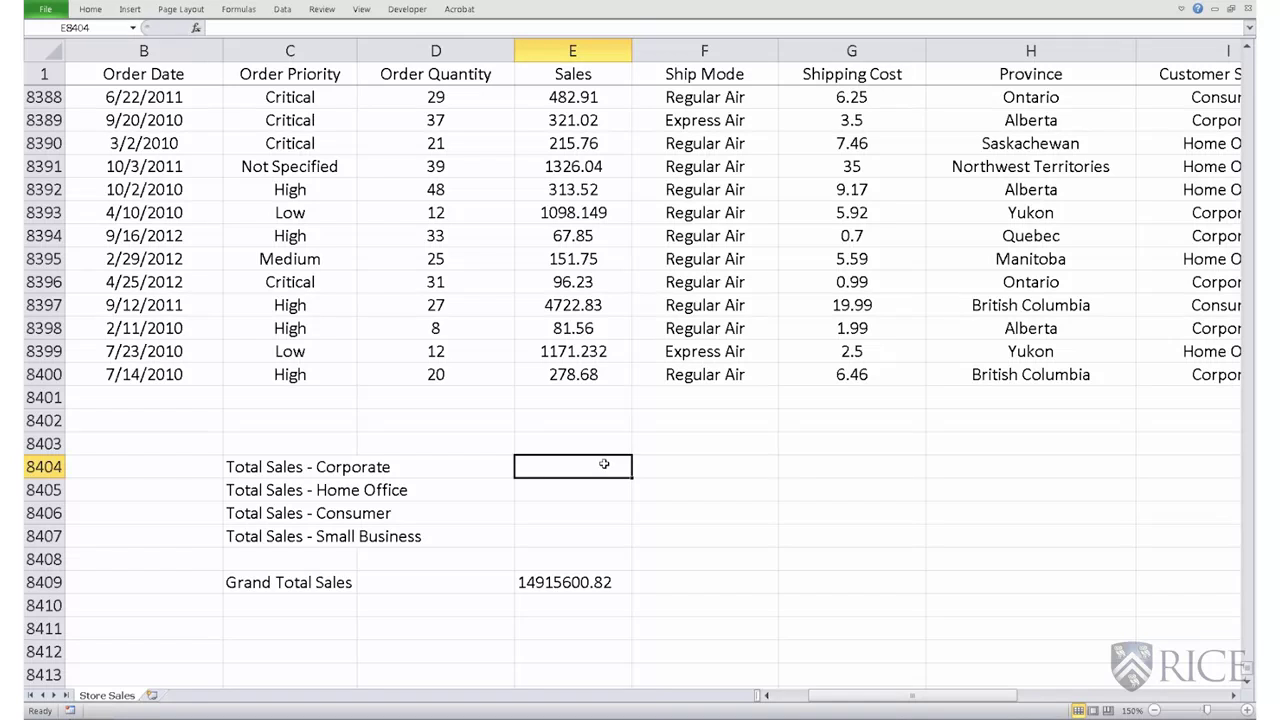
pyautogui.click(1233, 694)
# Begin a SUMIF in E8404 with criteria range I2:I8400 and criterion "Corporate".
pyautogui.write('=')
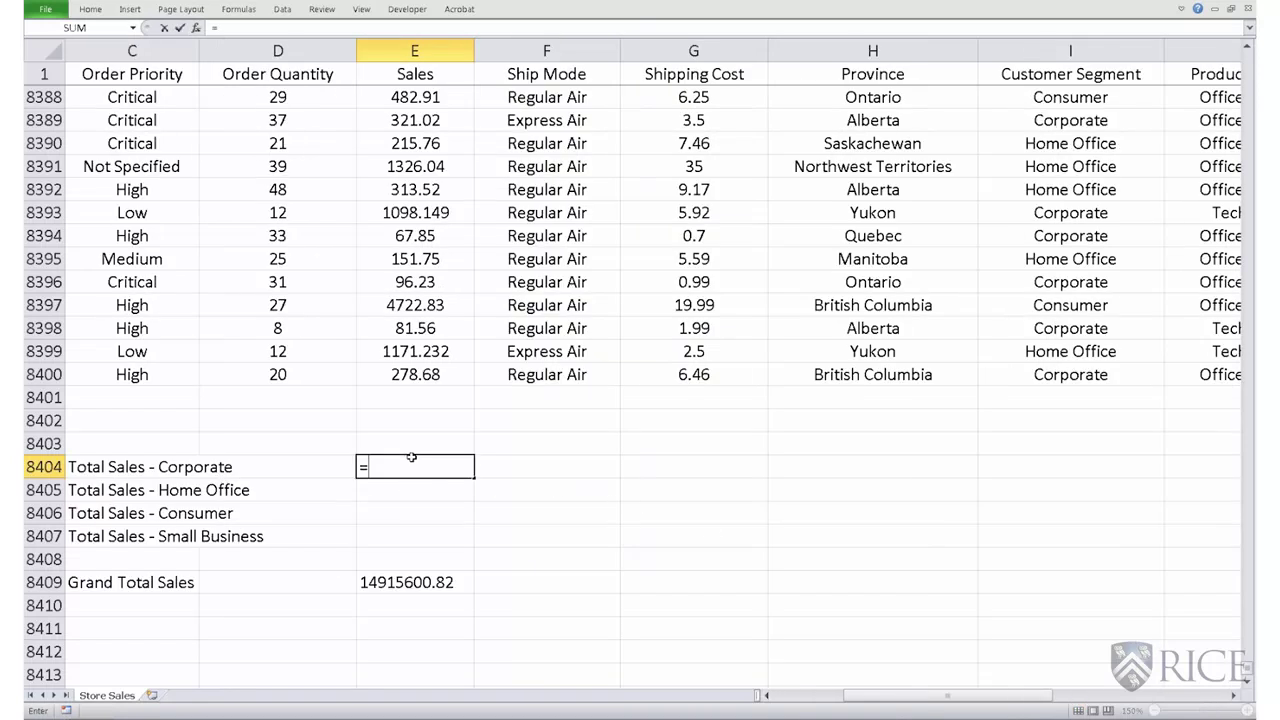
pyautogui.write('SUMI')
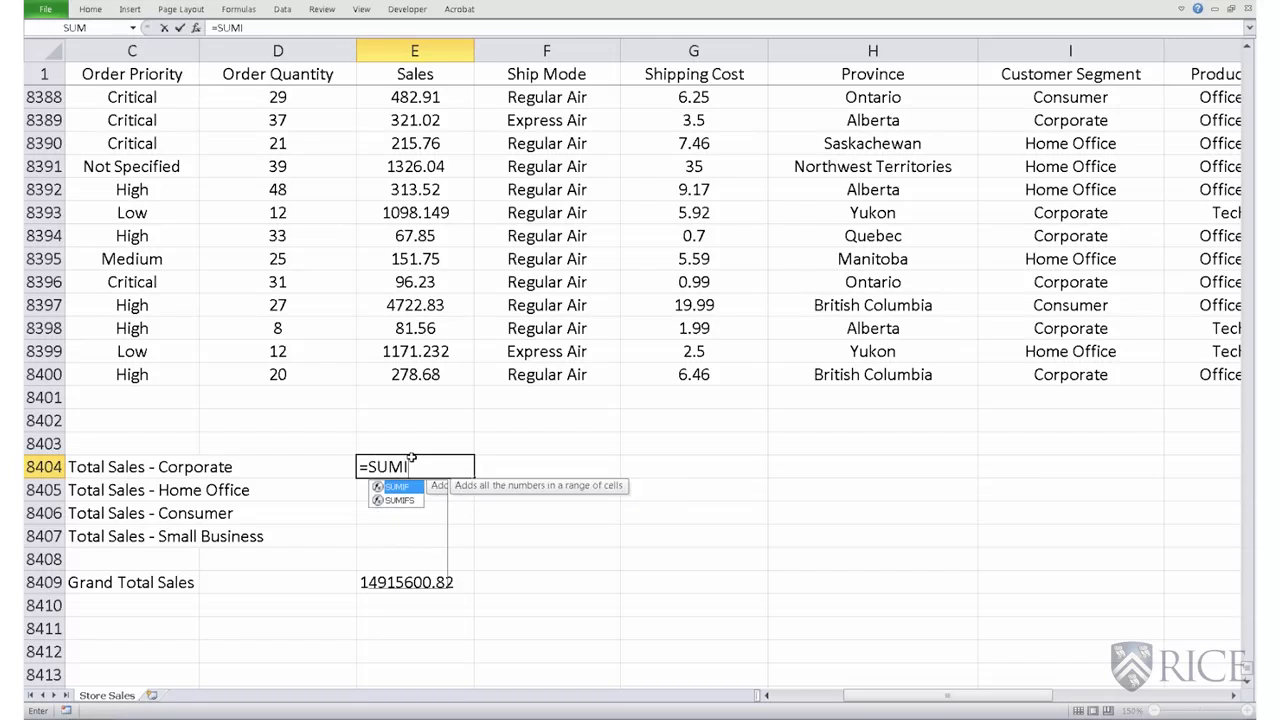
pyautogui.write('F(')
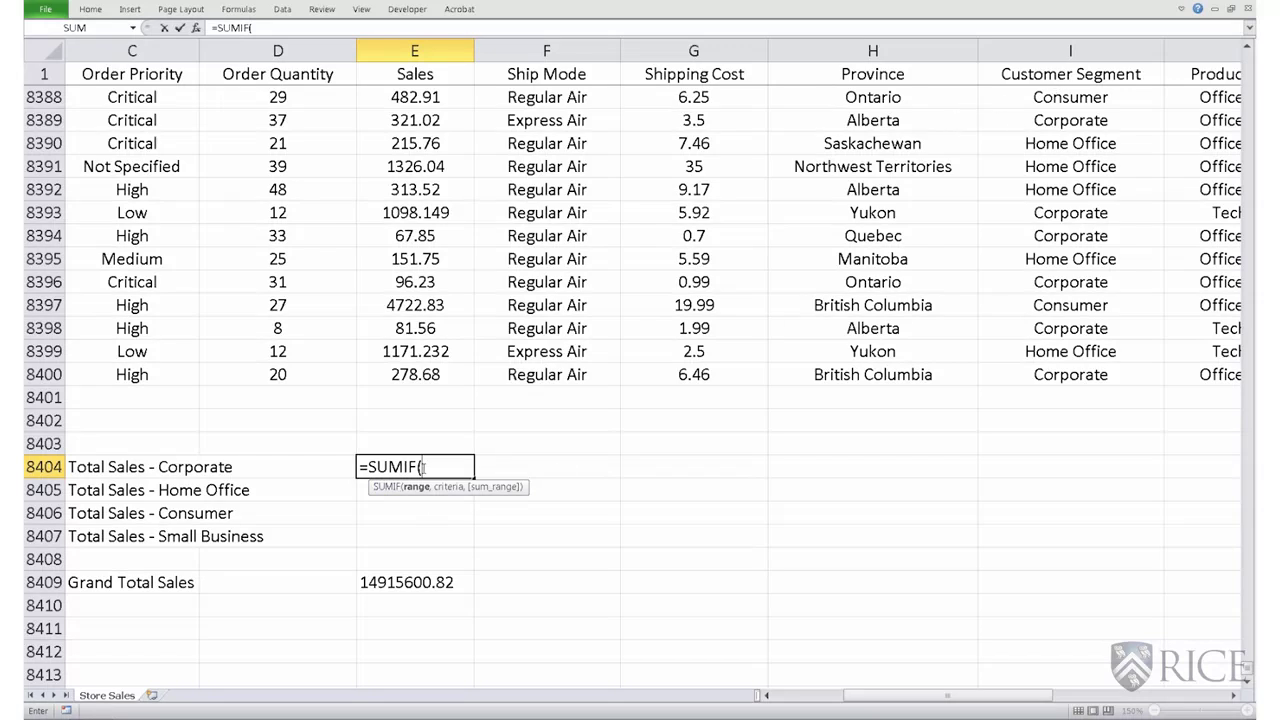
pyautogui.click(1090, 374)
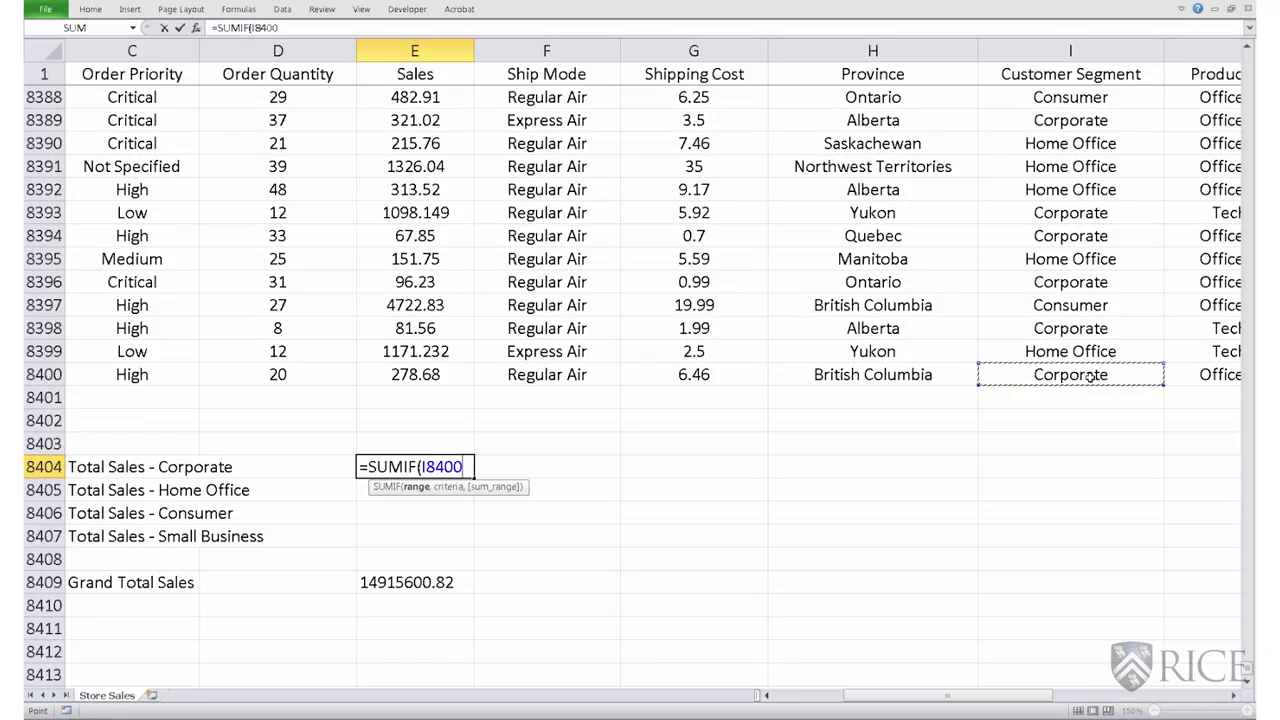
pyautogui.hotkey('ctrl', 'shift', 'Up')
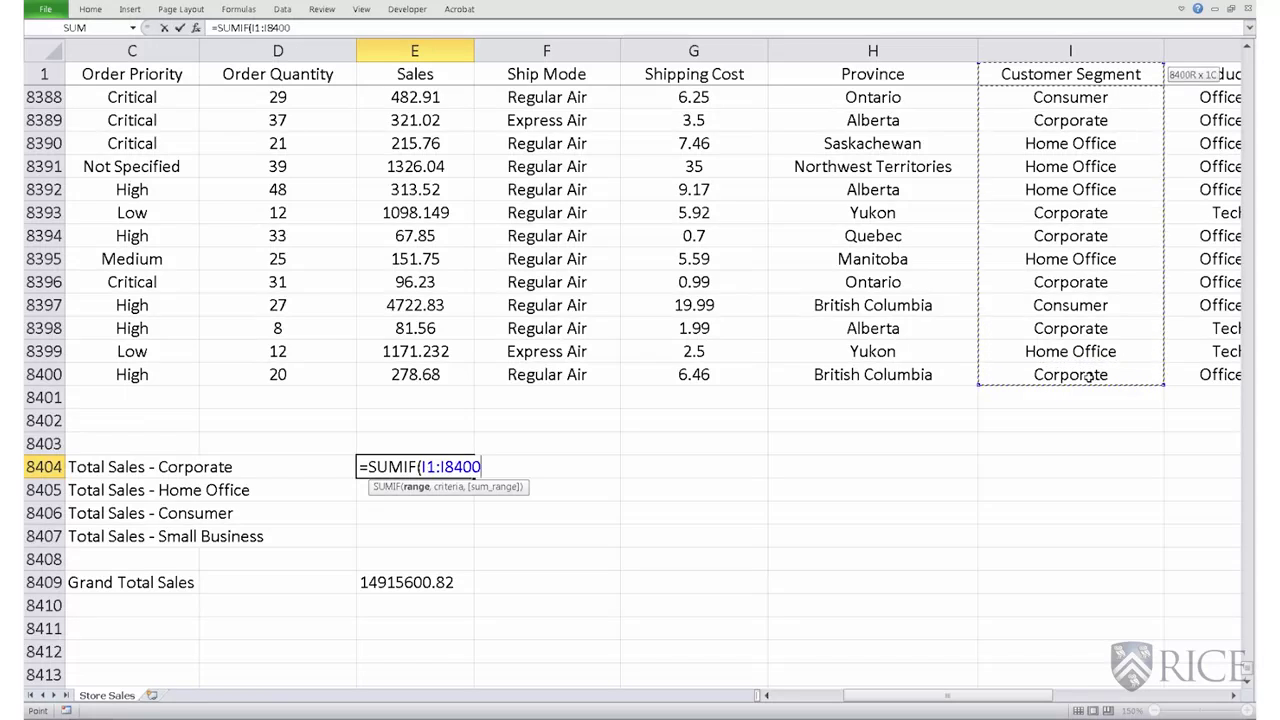
pyautogui.click(425, 466)
pyautogui.press('Delete')
pyautogui.write('2')
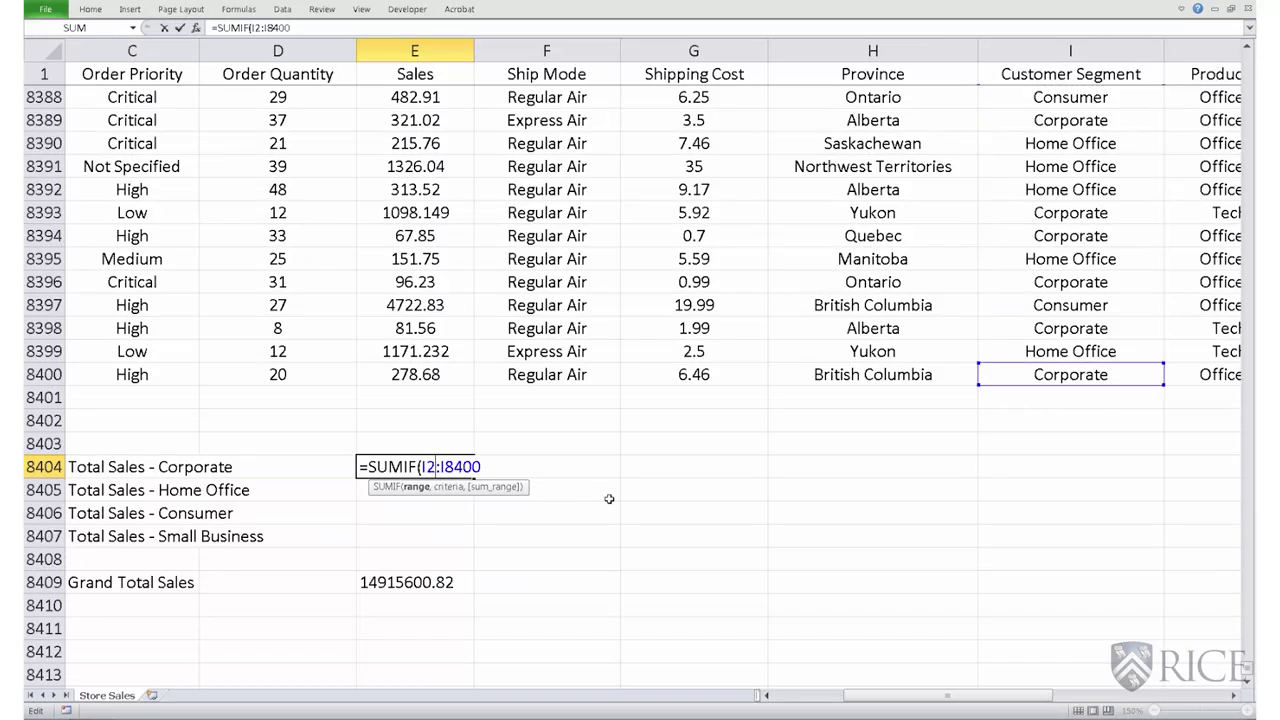
pyautogui.press('End')
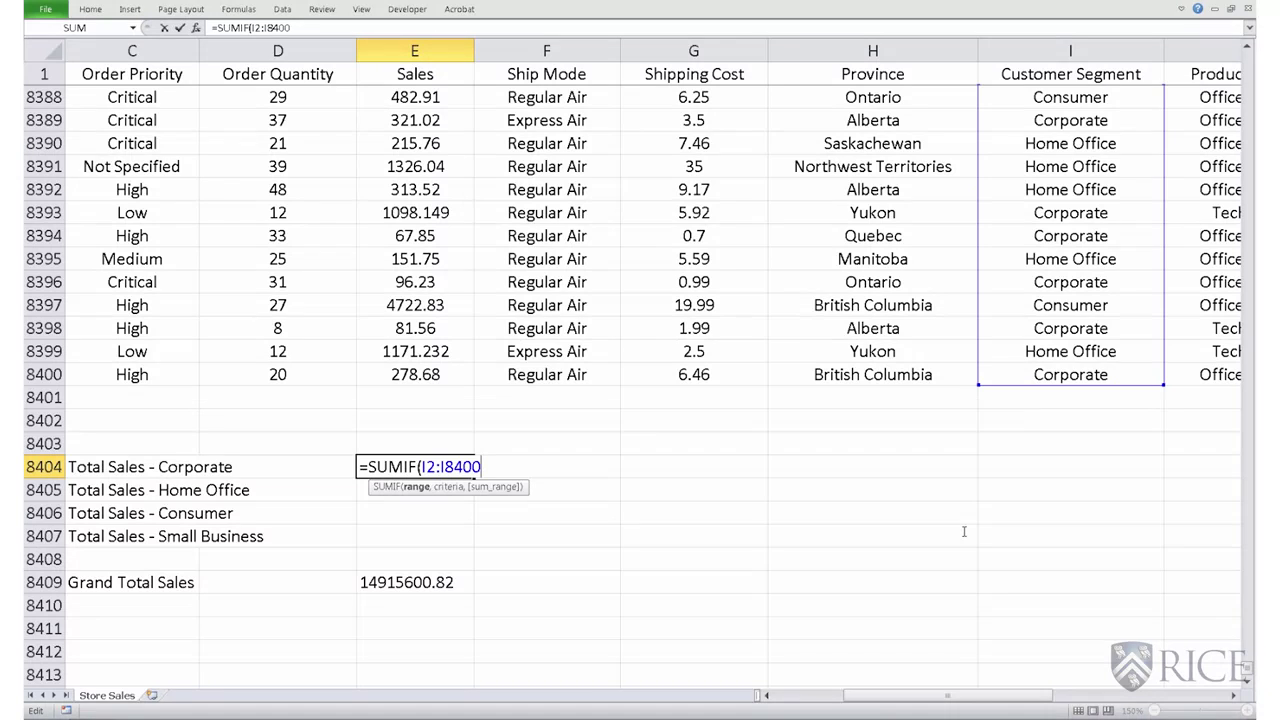
pyautogui.write(',')
pyautogui.write('"Corp')
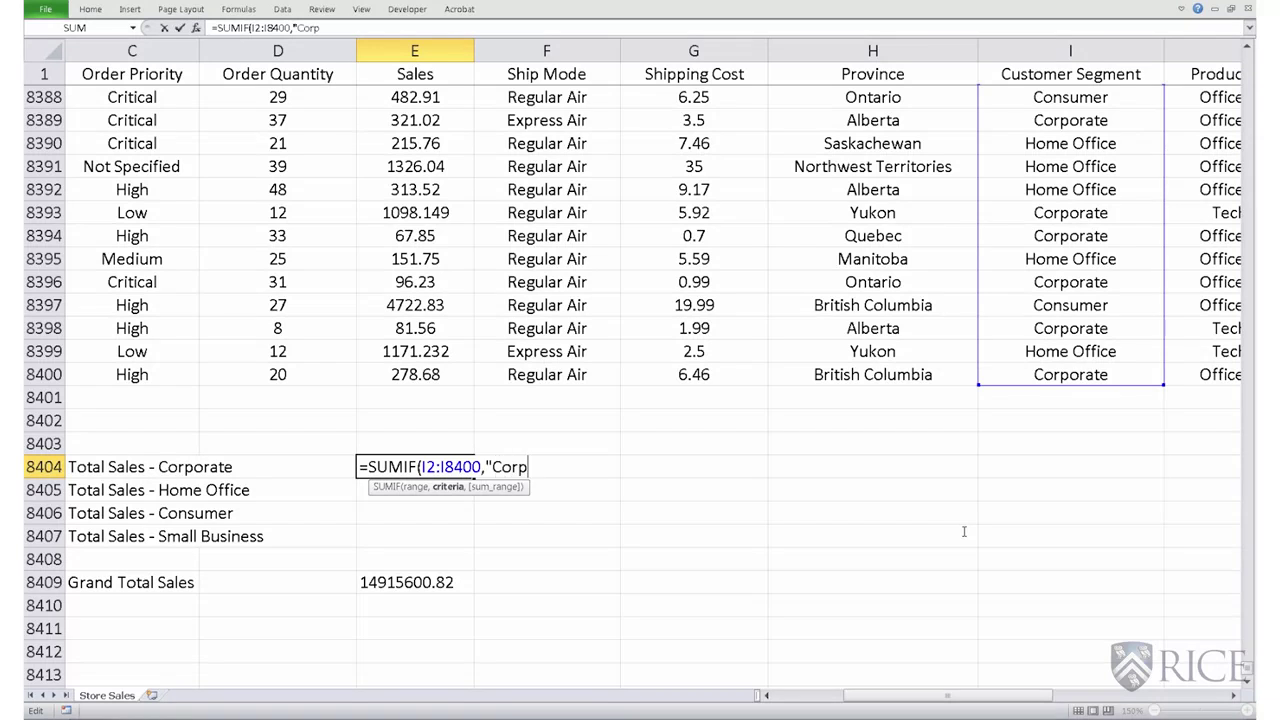
pyautogui.write('orate",')
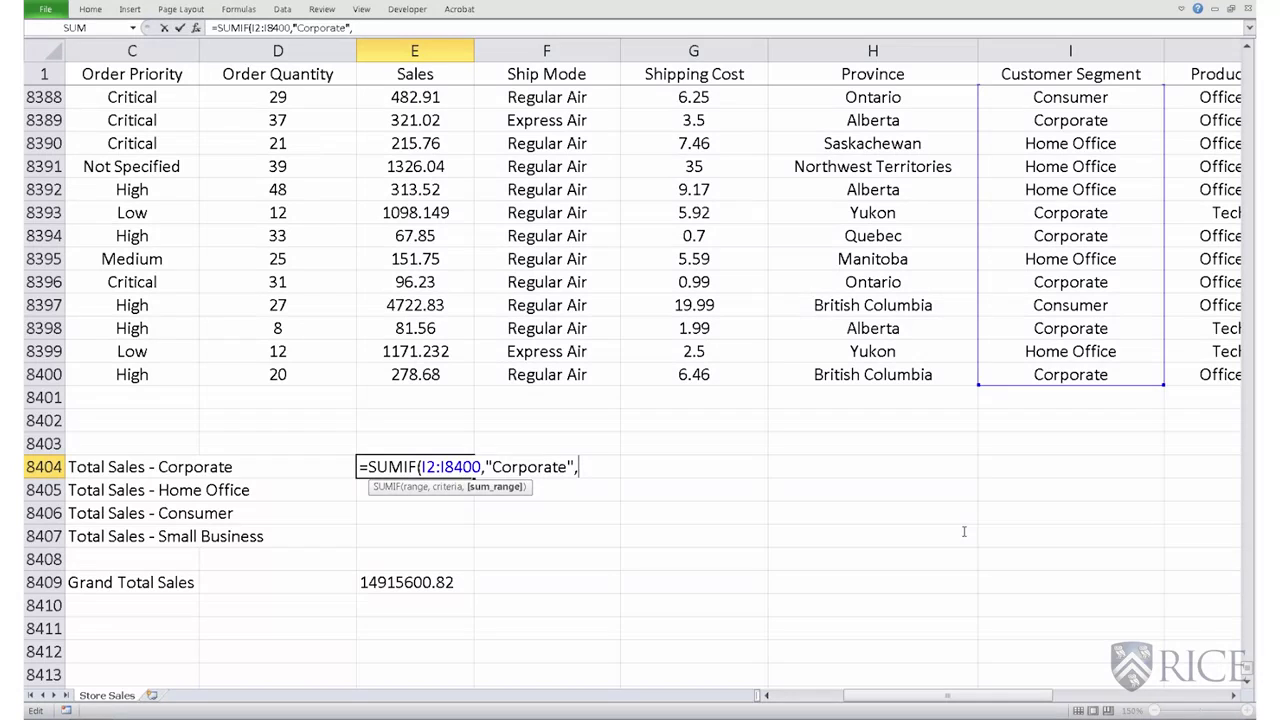
# Finish the formula as =SUMIF(I2:I8400,"Corporate",E2:E8400), showing 5498904.878.
pyautogui.click(430, 370)
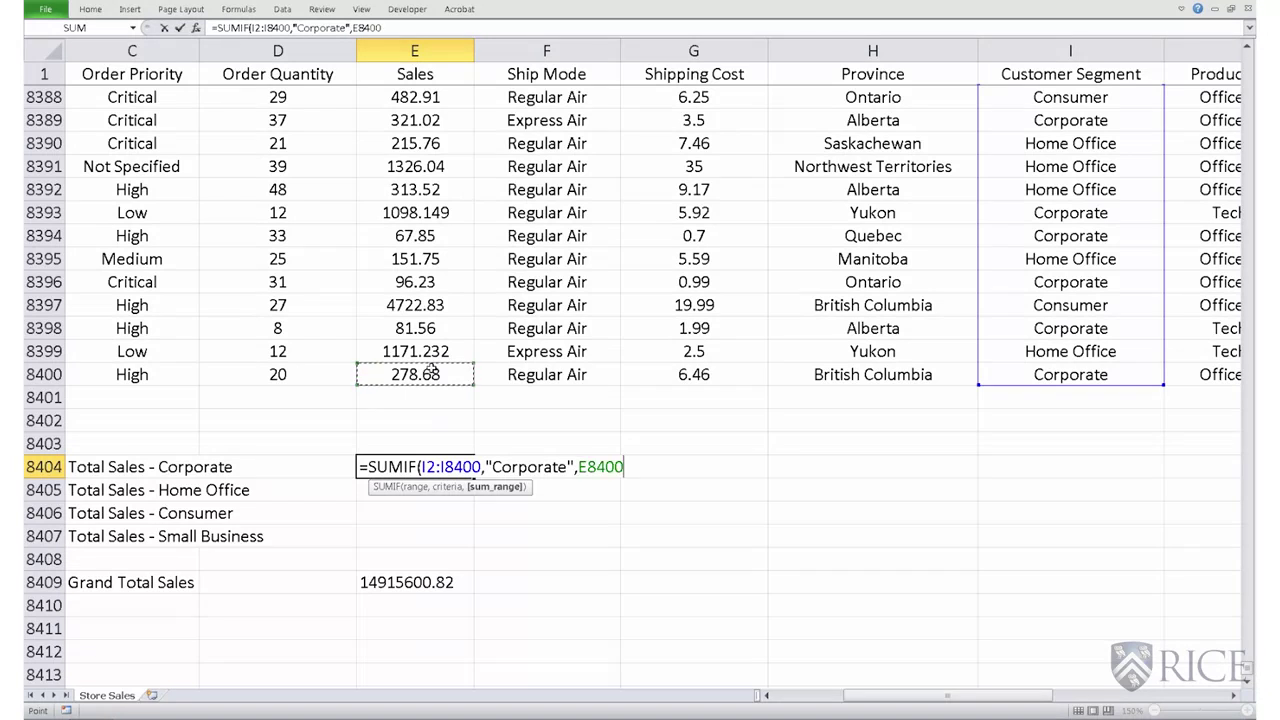
pyautogui.hotkey('ctrl', 'shift', 'Up')
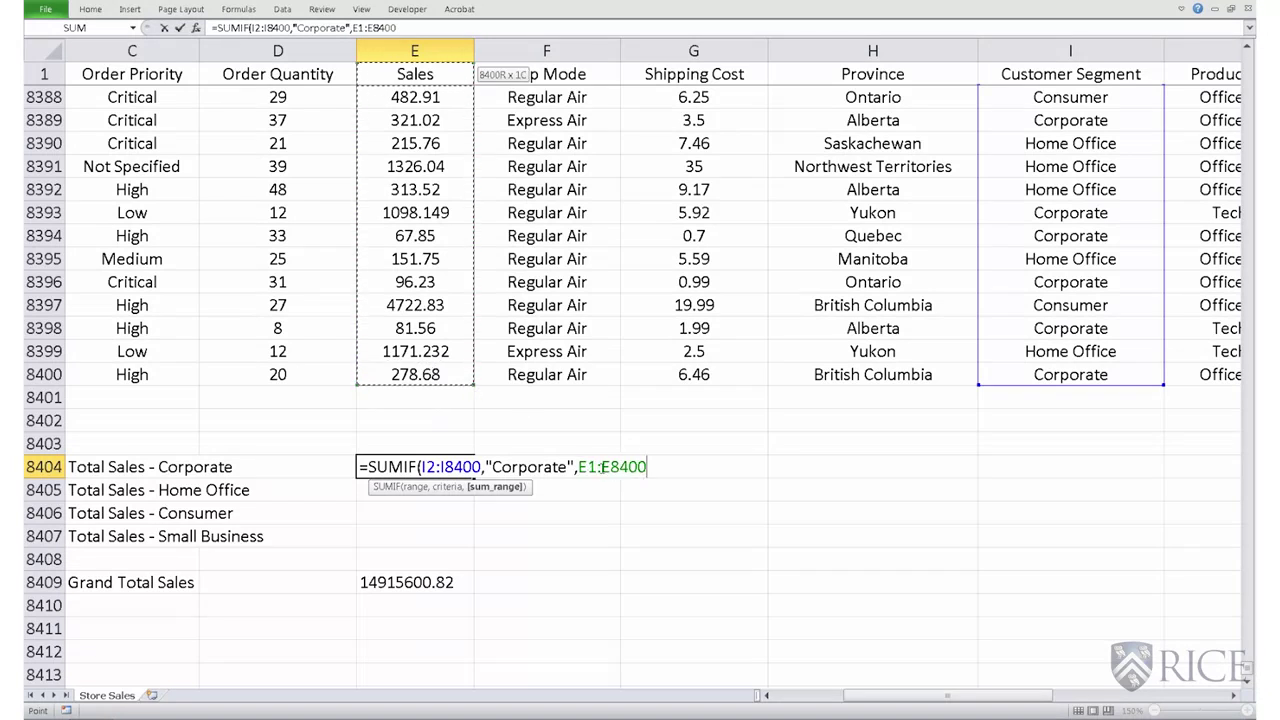
pyautogui.click(596, 466)
pyautogui.press('BackSpace')
pyautogui.write('2')
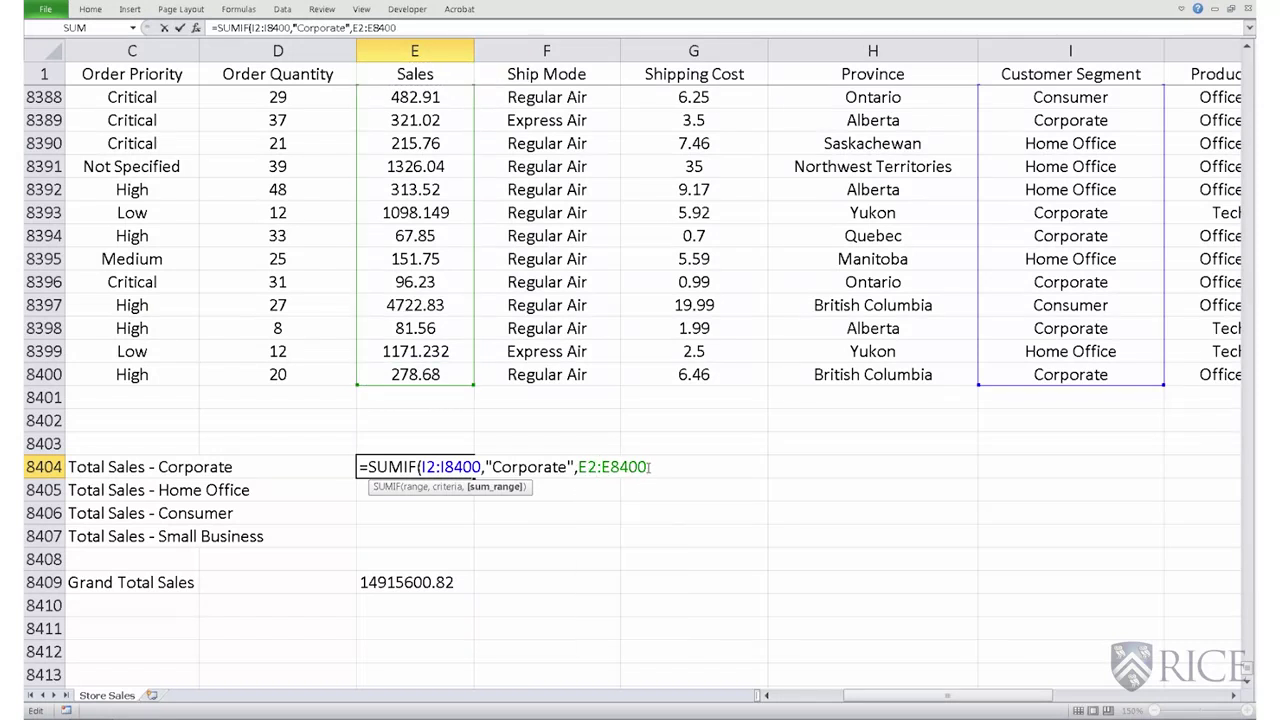
pyautogui.write(')')
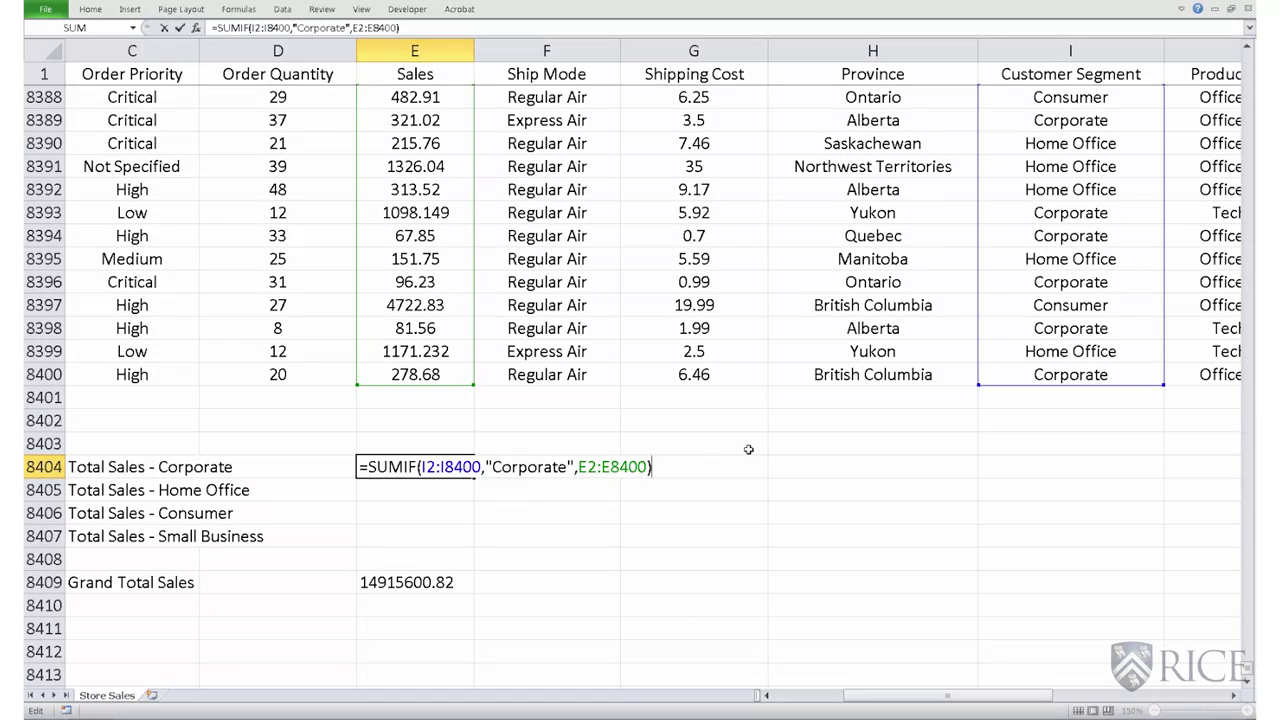
pyautogui.press('Return')
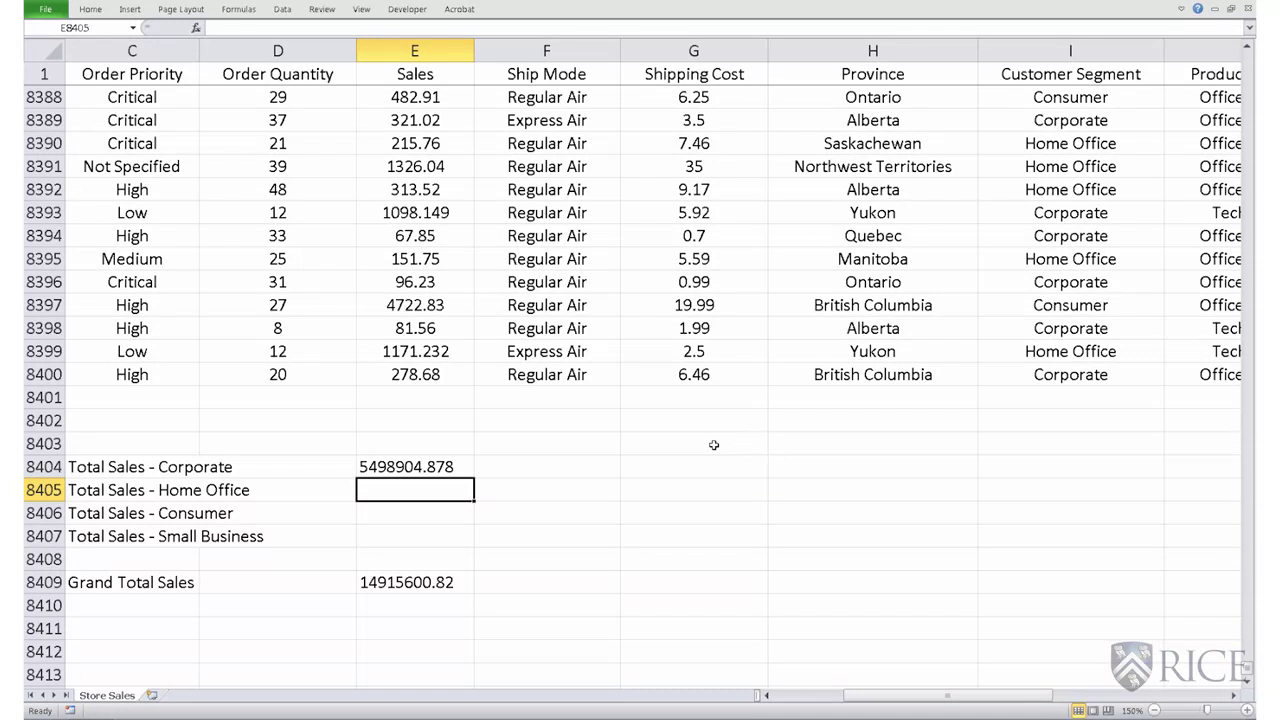
# Format E8404:E8409 as Currency with 2 decimals and widen column E to fit.
pyautogui.click(438, 466)
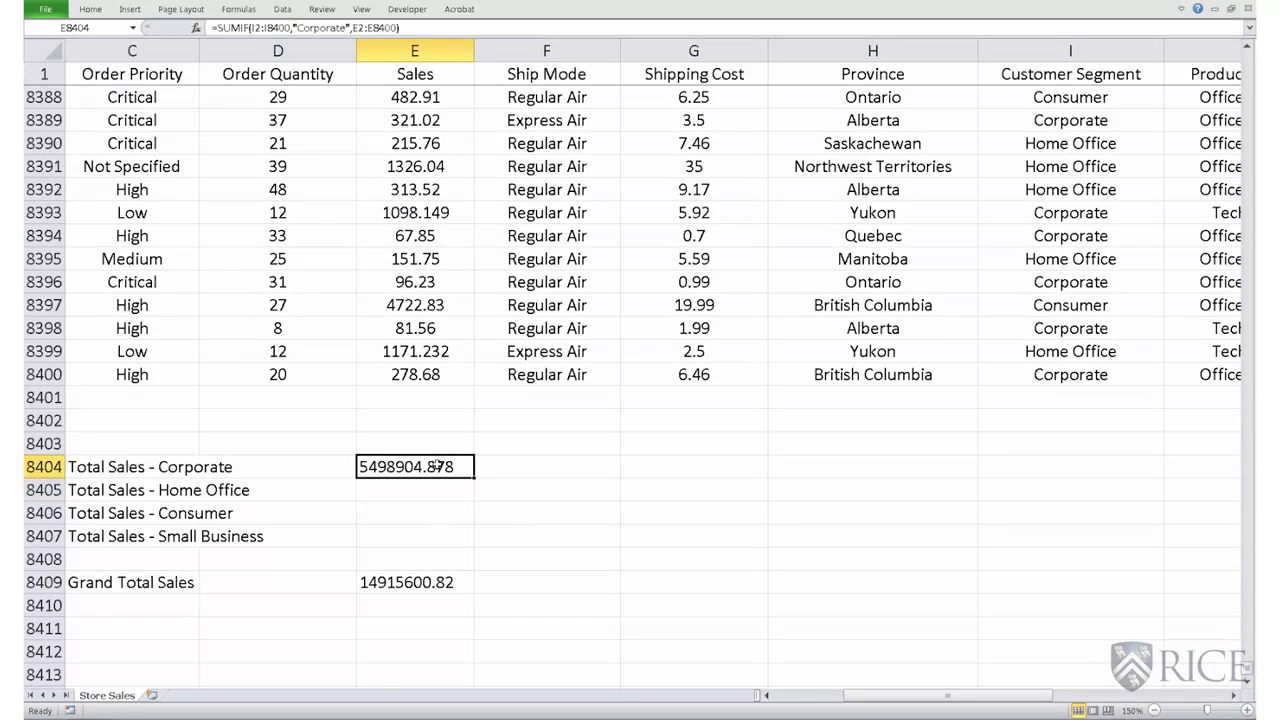
pyautogui.moveTo(418, 468); pyautogui.dragTo(428, 555)
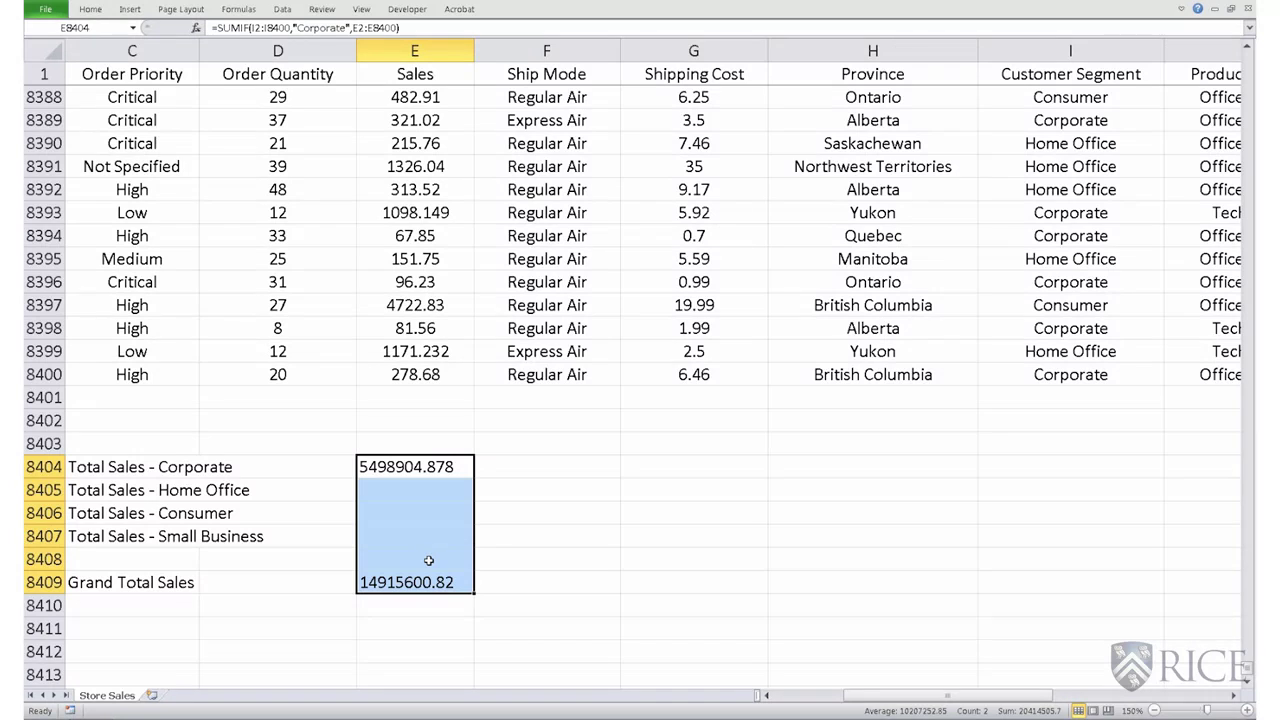
pyautogui.rightClick(471, 508)
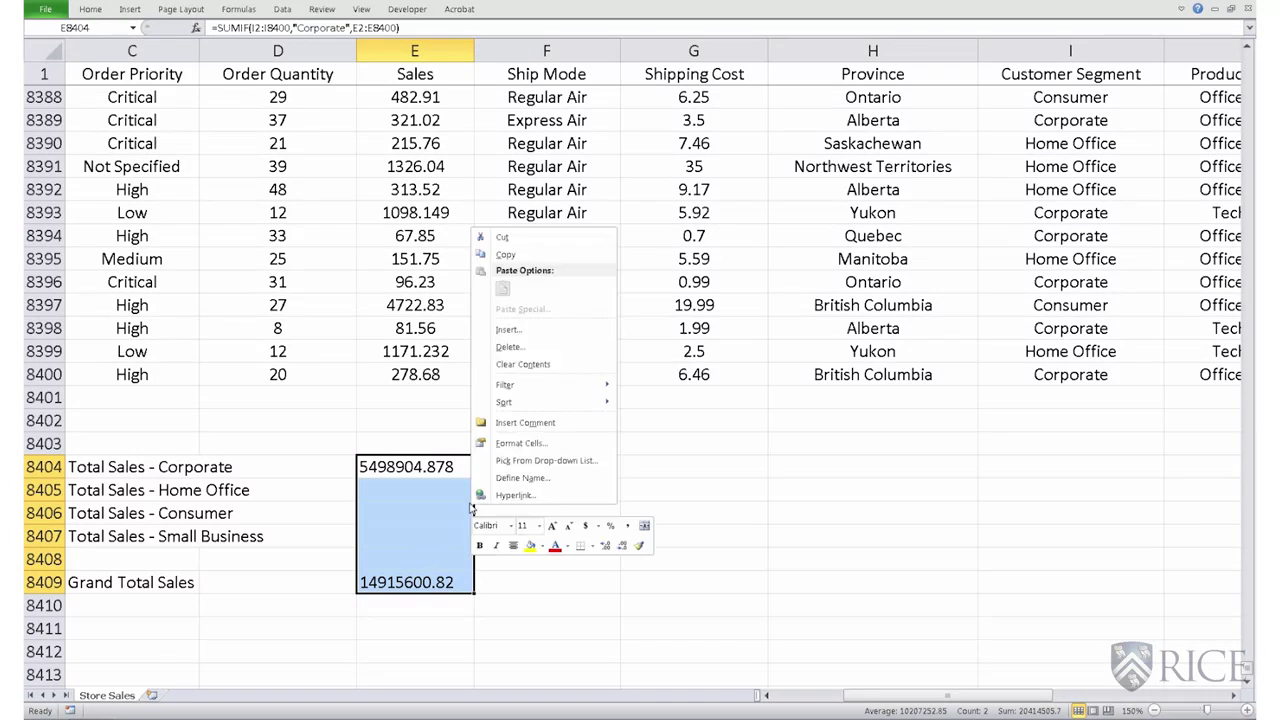
pyautogui.click(522, 443)
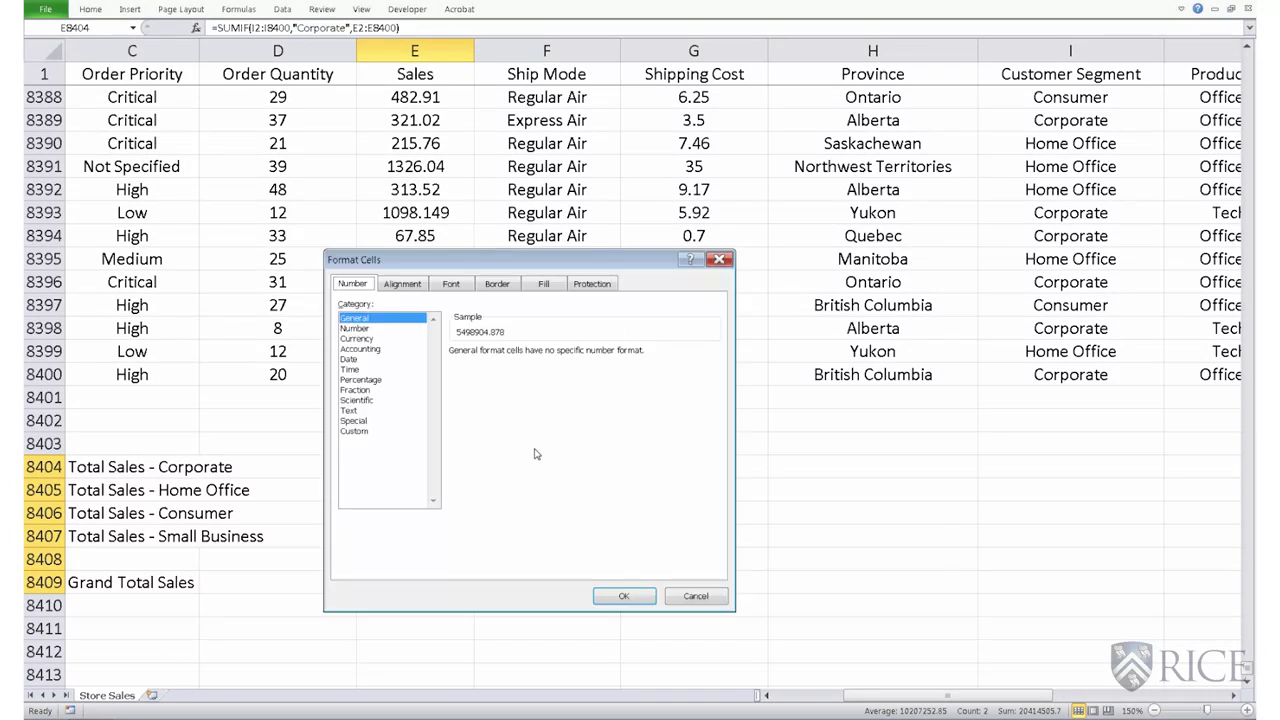
pyautogui.click(360, 338)
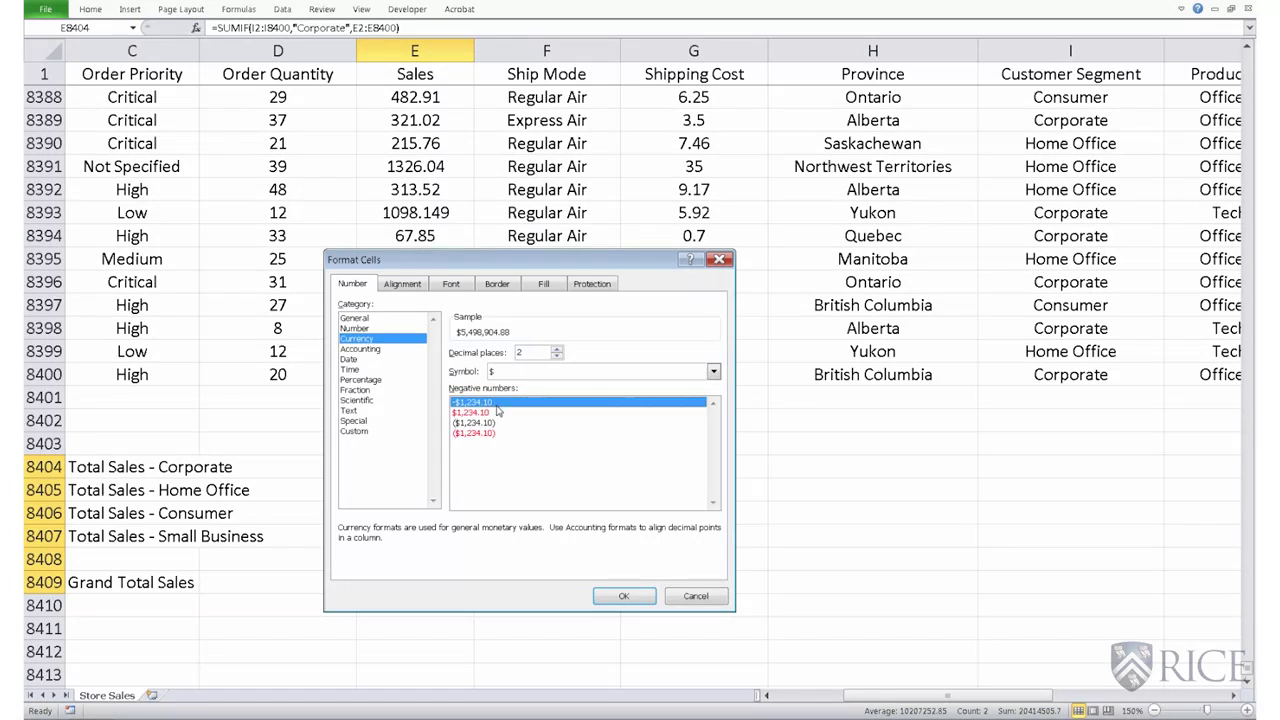
pyautogui.click(623, 596)
pyautogui.moveTo(474, 45); pyautogui.dragTo(489, 45)
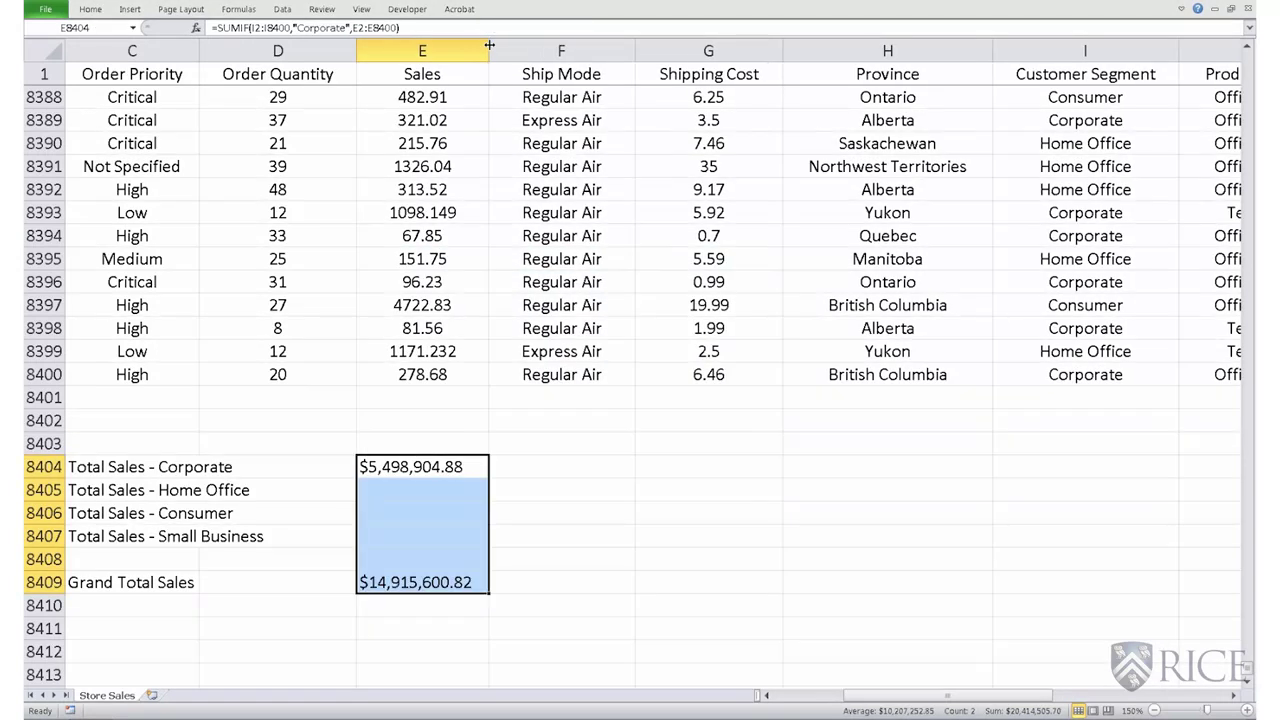
# Review the segment total formulas and select E8404:E8407 to check their status-bar sum.
pyautogui.click(677, 522)
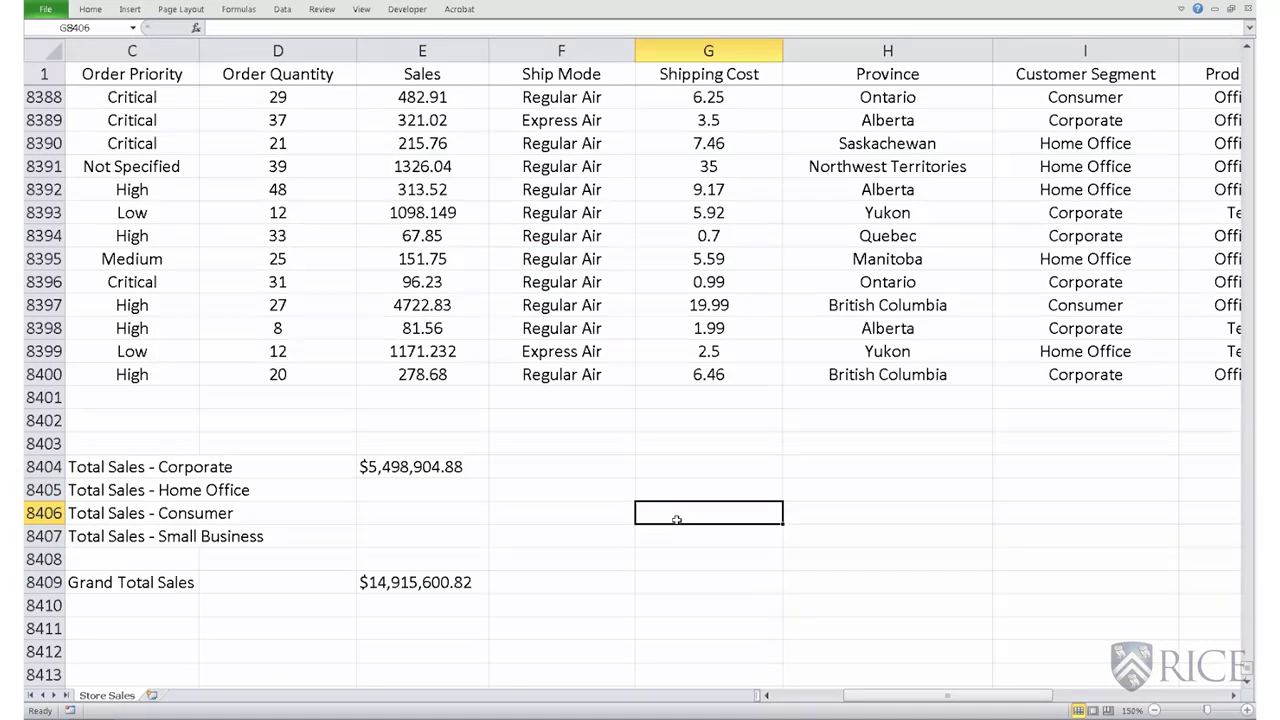
pyautogui.click(417, 489)
pyautogui.scroll(-2, 400, 600)
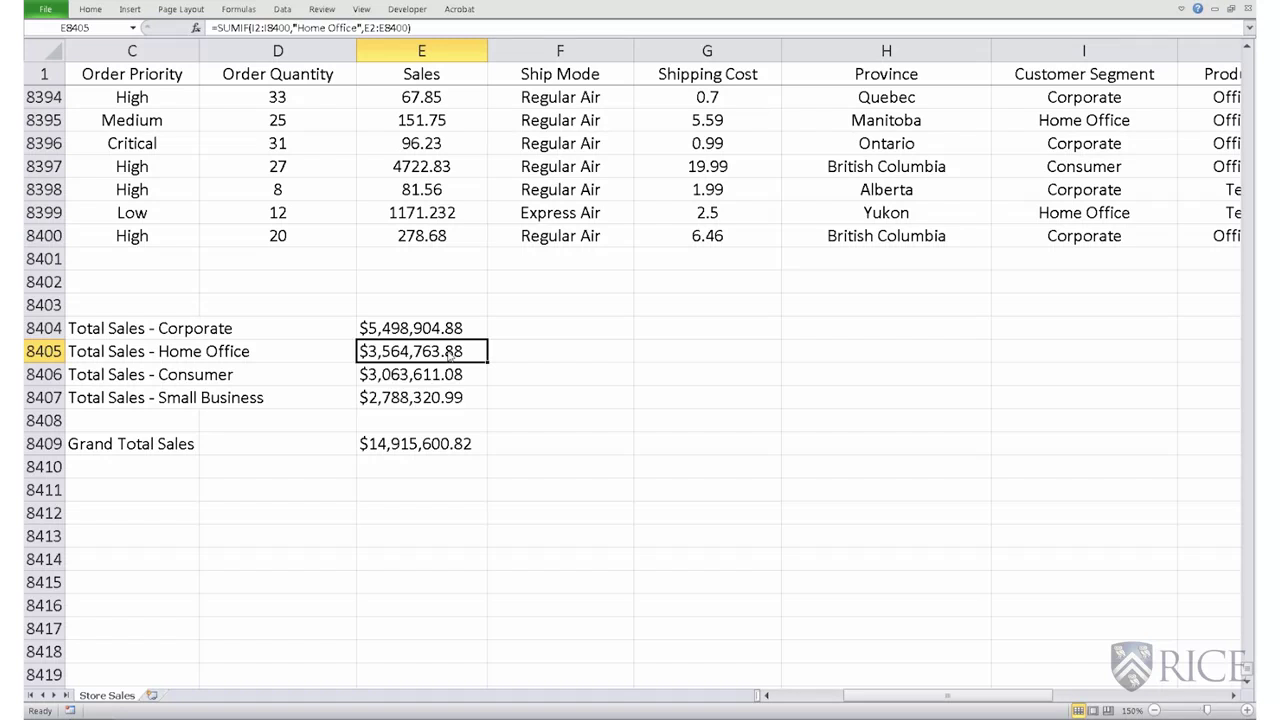
pyautogui.click(455, 332)
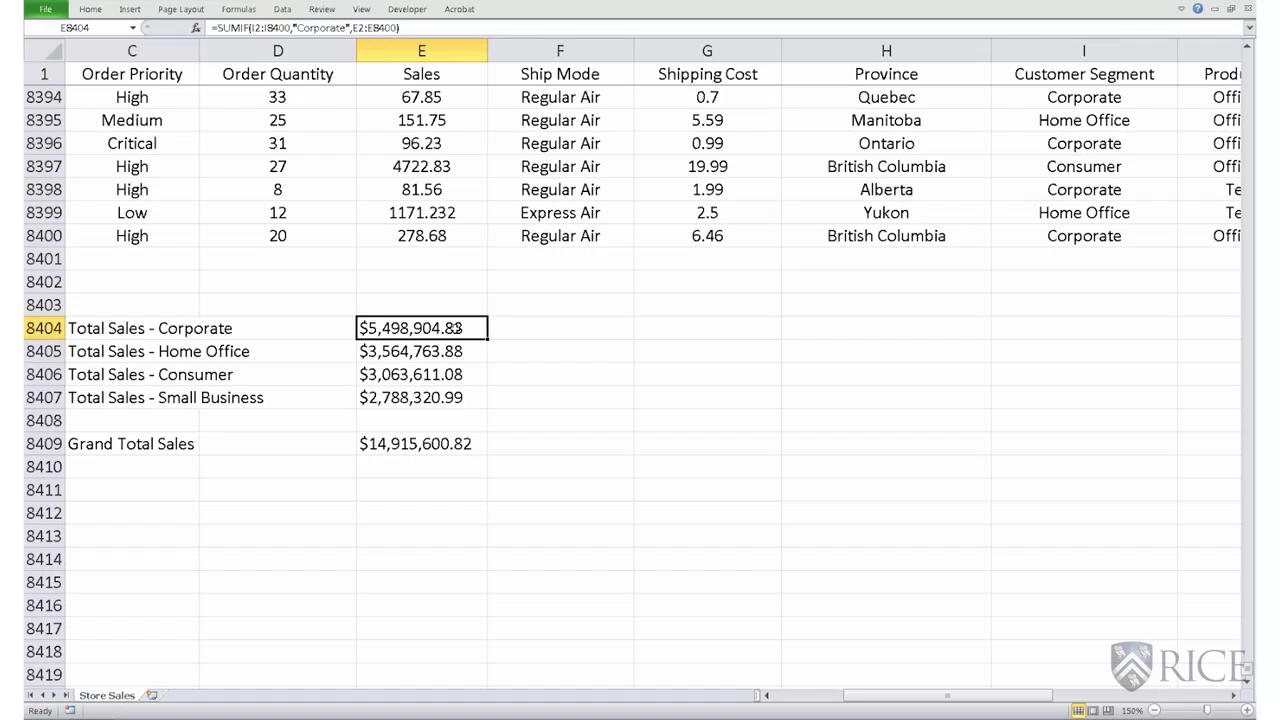
pyautogui.keyDown('shift'); pyautogui.click(455, 397); pyautogui.keyUp('shift')
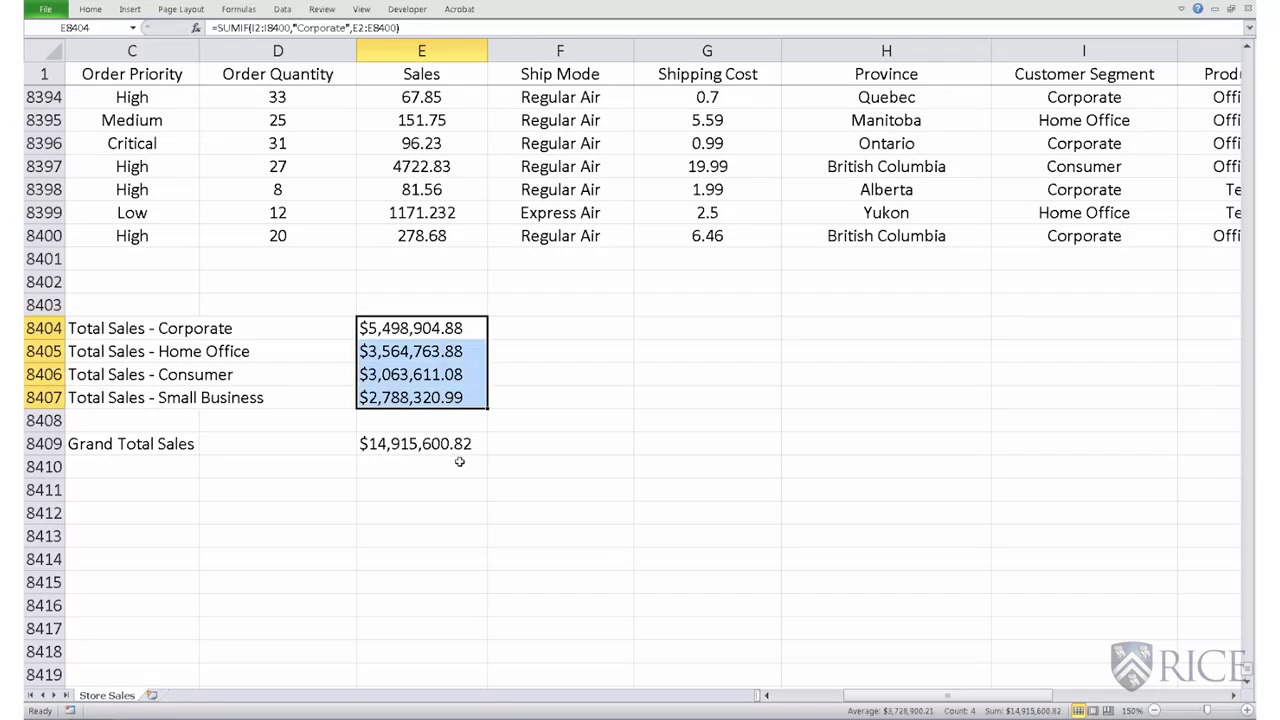